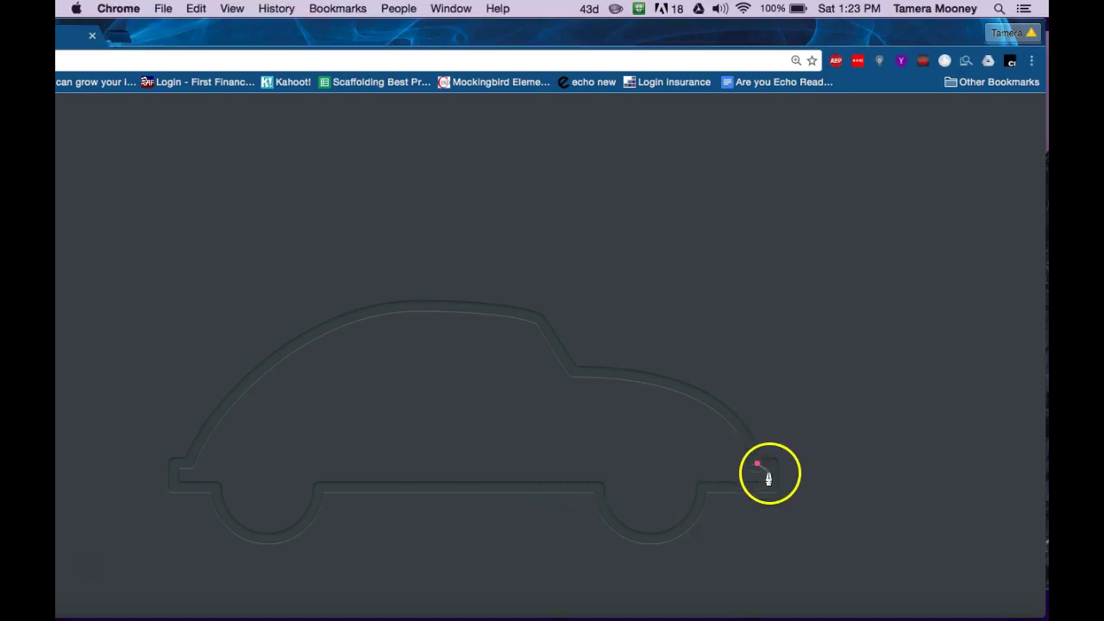
Step: Trace the rear bumper corner, curve around the right wheel arch, and run along the straight underside
drag(768, 478, 773, 474)
click(773, 469)
drag(772, 486, 702, 491)
drag(657, 548, 601, 469)
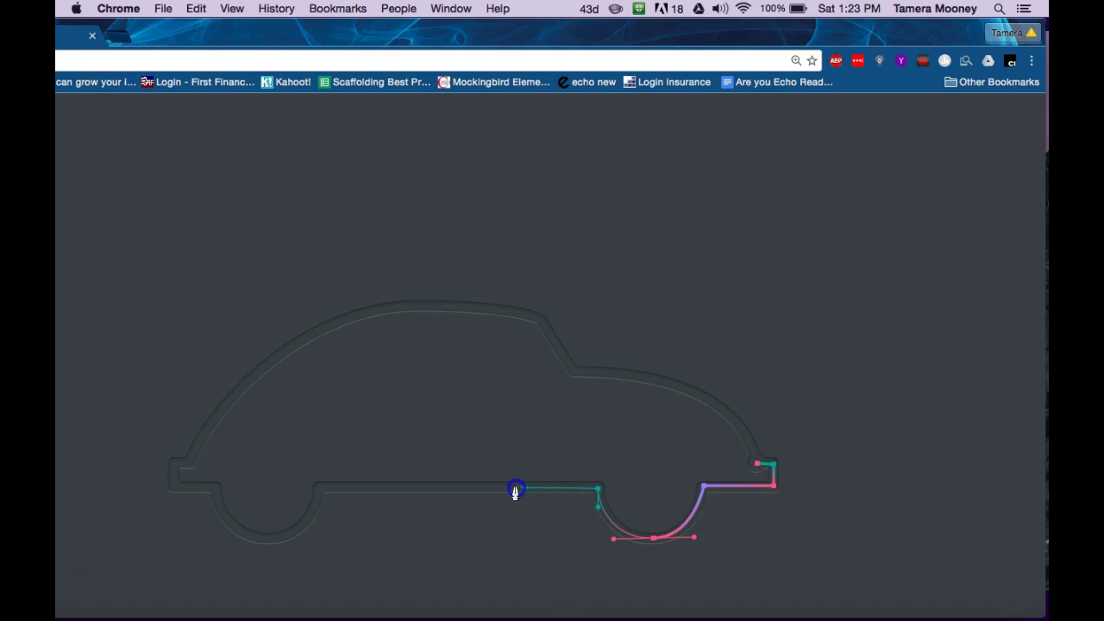
click(429, 492)
mouse_move(429, 491)
mouse_down()
mouse_move(333, 505)
mouse_move(327, 495)
mouse_move(417, 511)
mouse_move(436, 488)
mouse_move(429, 493)
mouse_up()
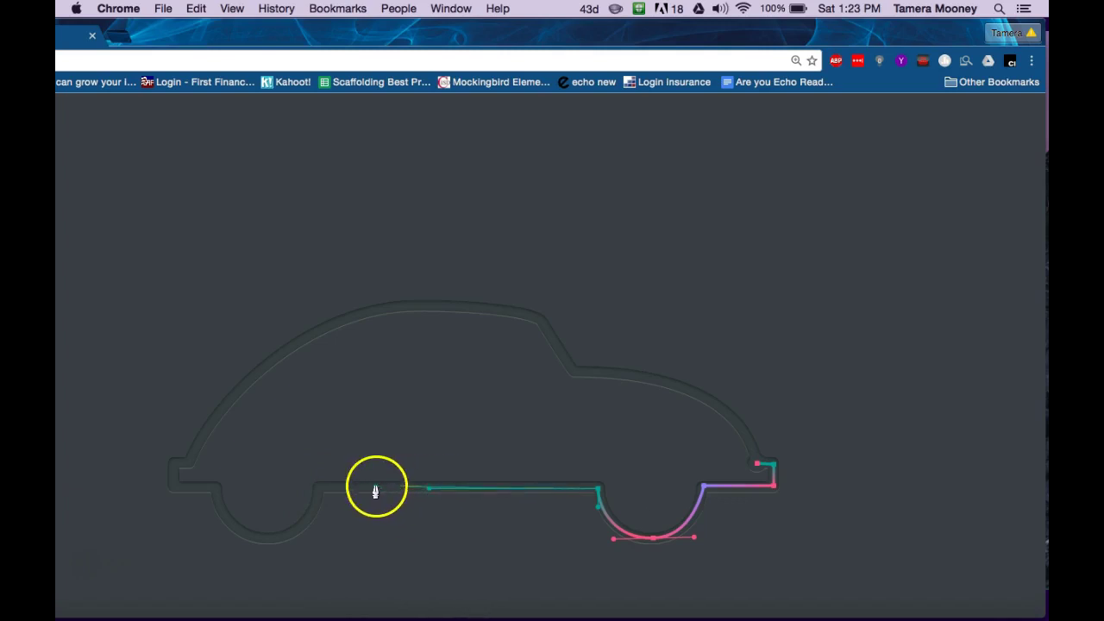
Step: Curve the path around the left wheel arch, redoing one bad curve, then reach the left bottom corner
click(316, 489)
click(289, 541)
drag(289, 542, 157, 387)
key(super+z)
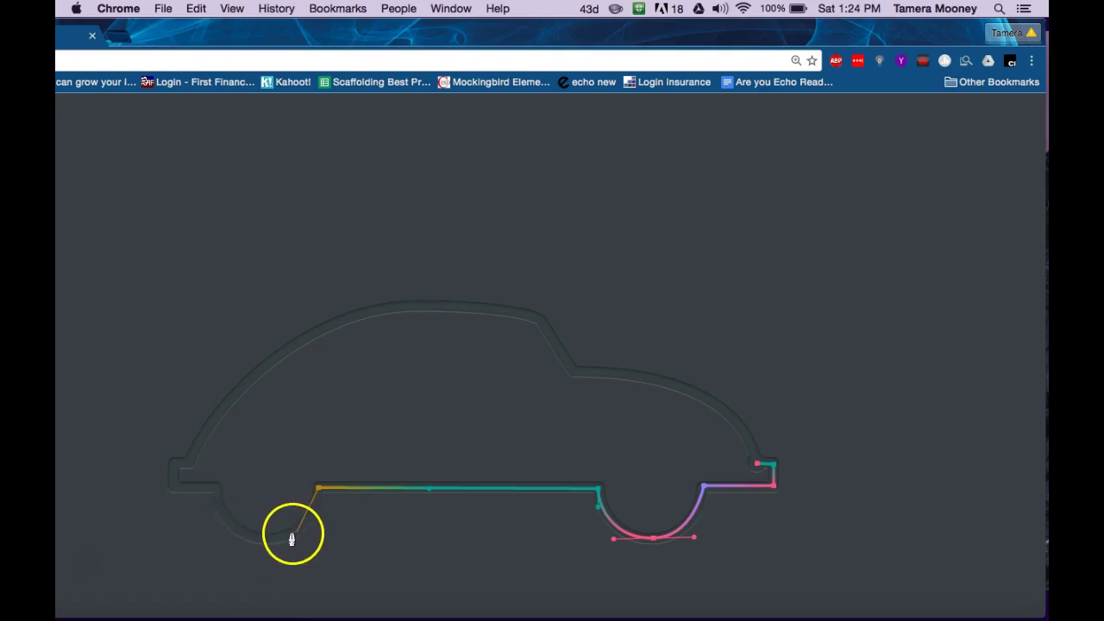
drag(269, 541, 230, 539)
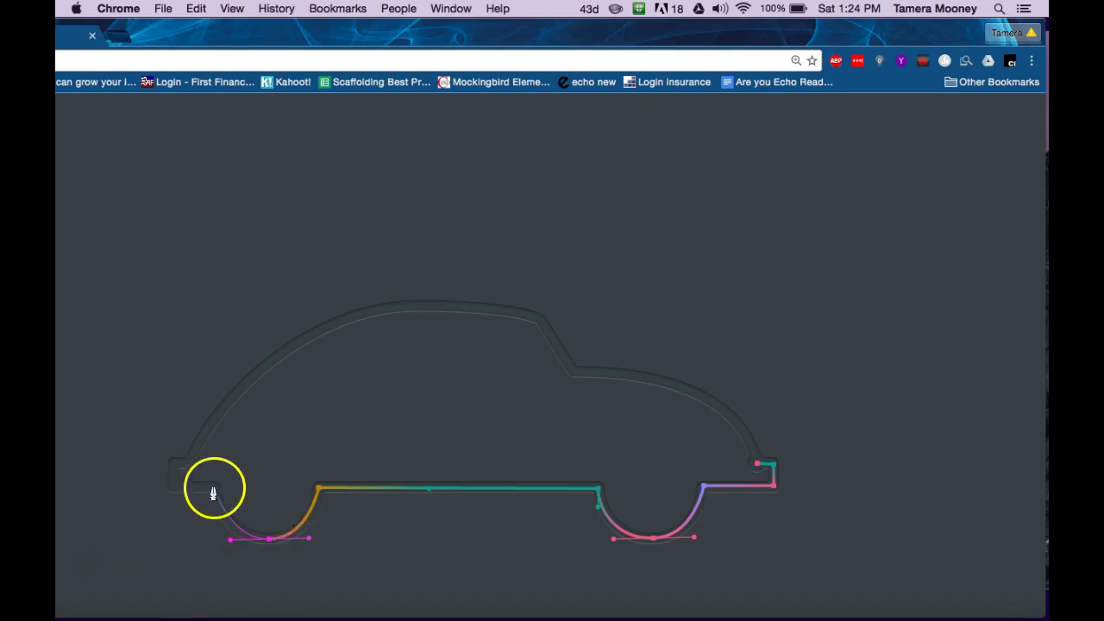
drag(214, 490, 214, 472)
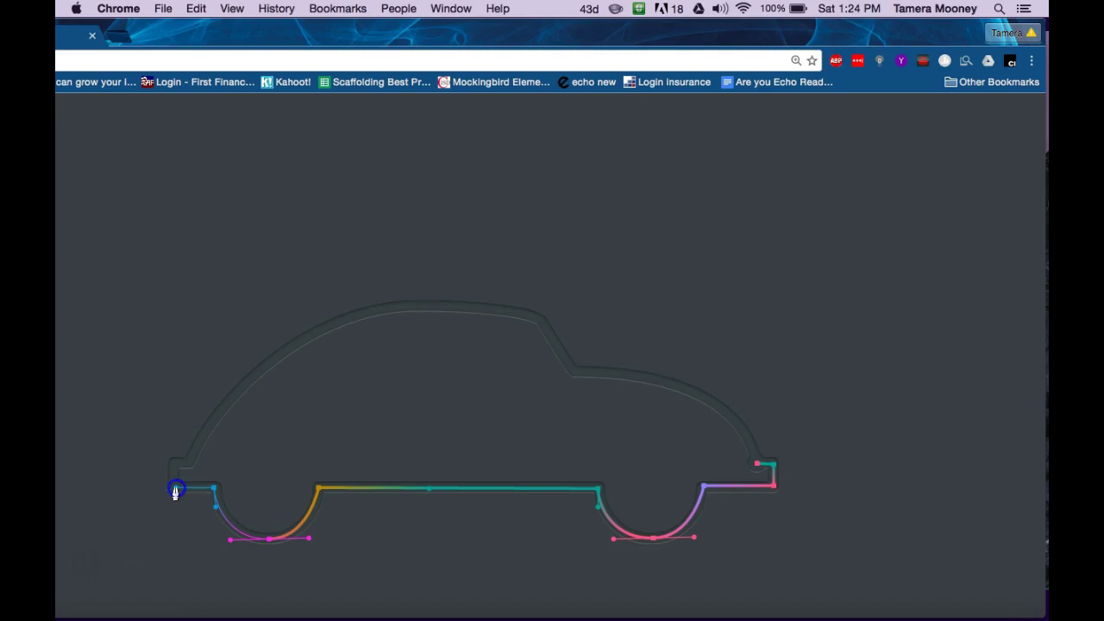
click(175, 490)
mouse_move(175, 492)
mouse_down()
mouse_move(199, 505)
mouse_move(173, 485)
mouse_up()
Step: Extend the path up the car's front edge and shape the curve over the roof
click(173, 468)
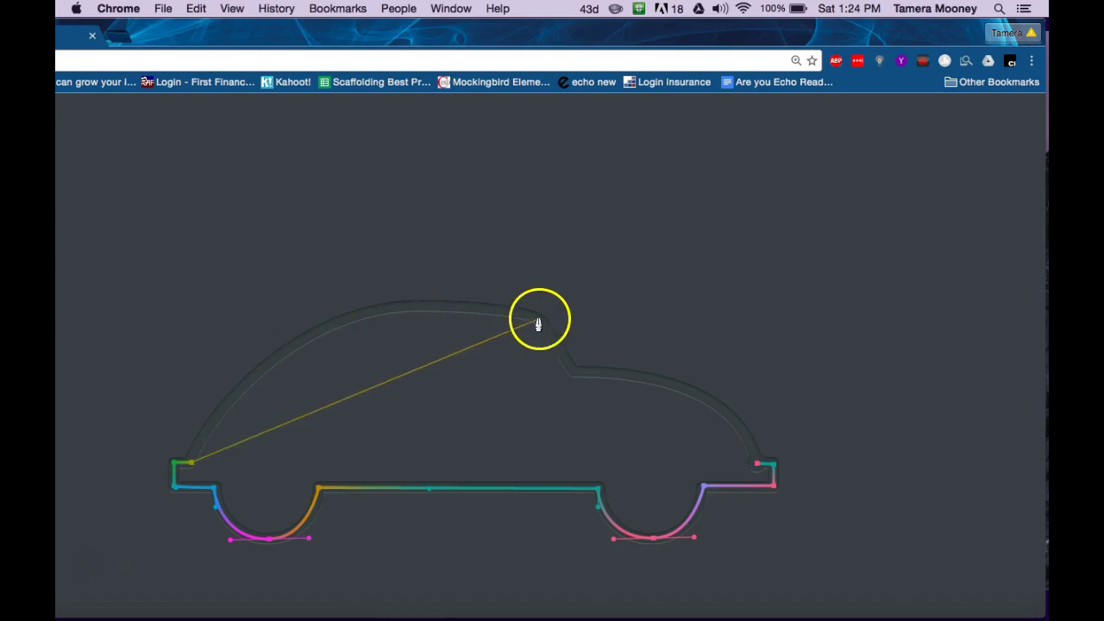
drag(539, 320, 796, 392)
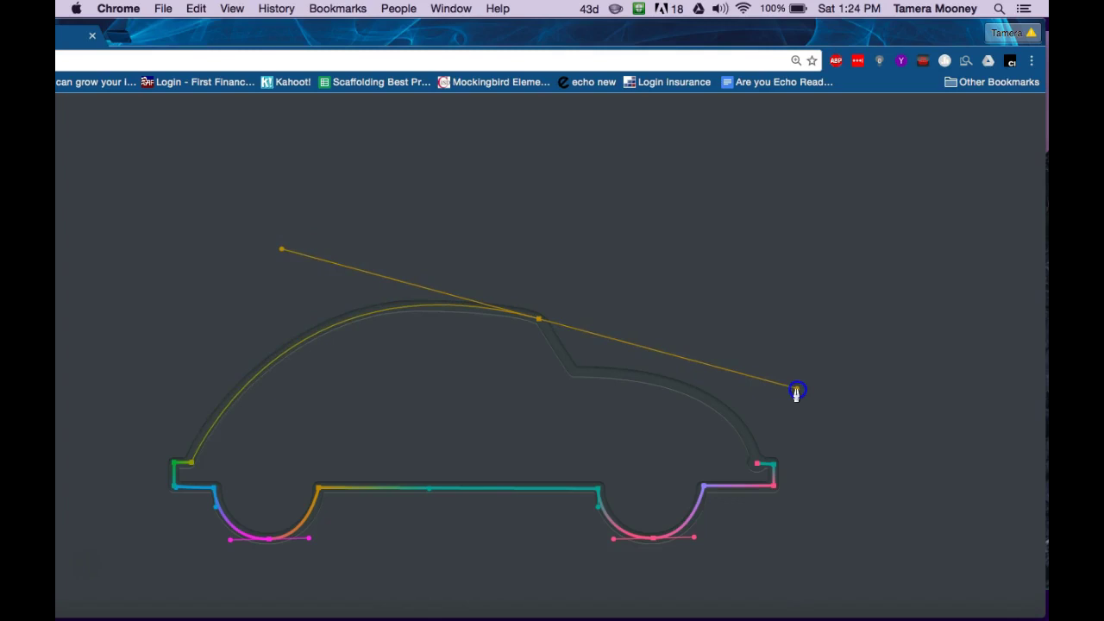
mouse_move(796, 393)
mouse_down()
mouse_move(820, 338)
mouse_move(828, 389)
mouse_move(855, 377)
mouse_move(850, 360)
mouse_move(801, 374)
mouse_move(804, 391)
mouse_up()
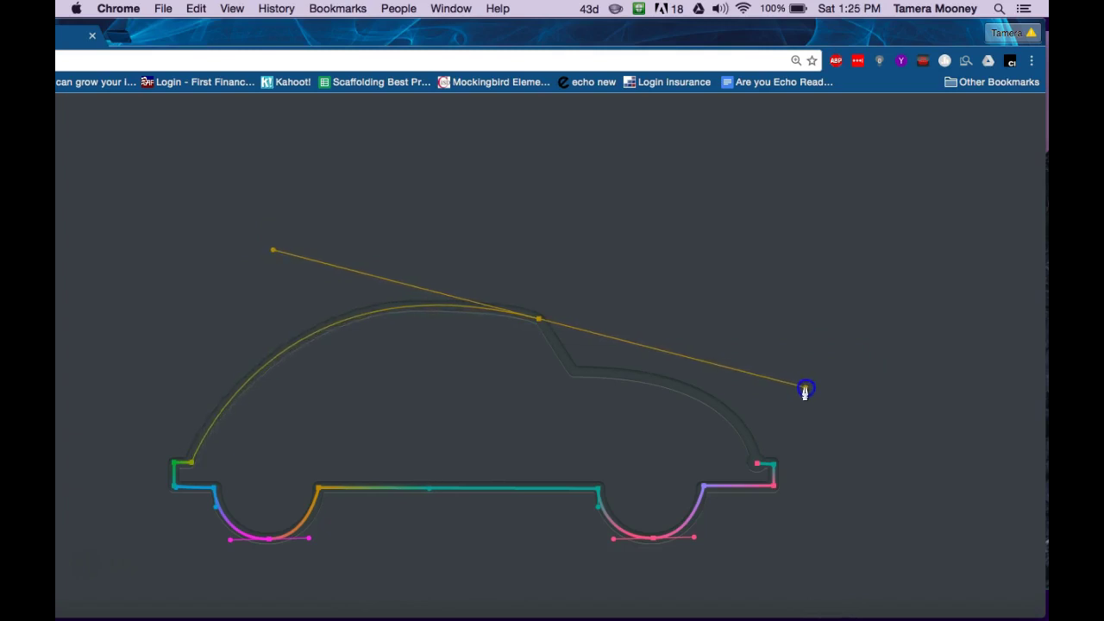
drag(804, 392, 805, 391)
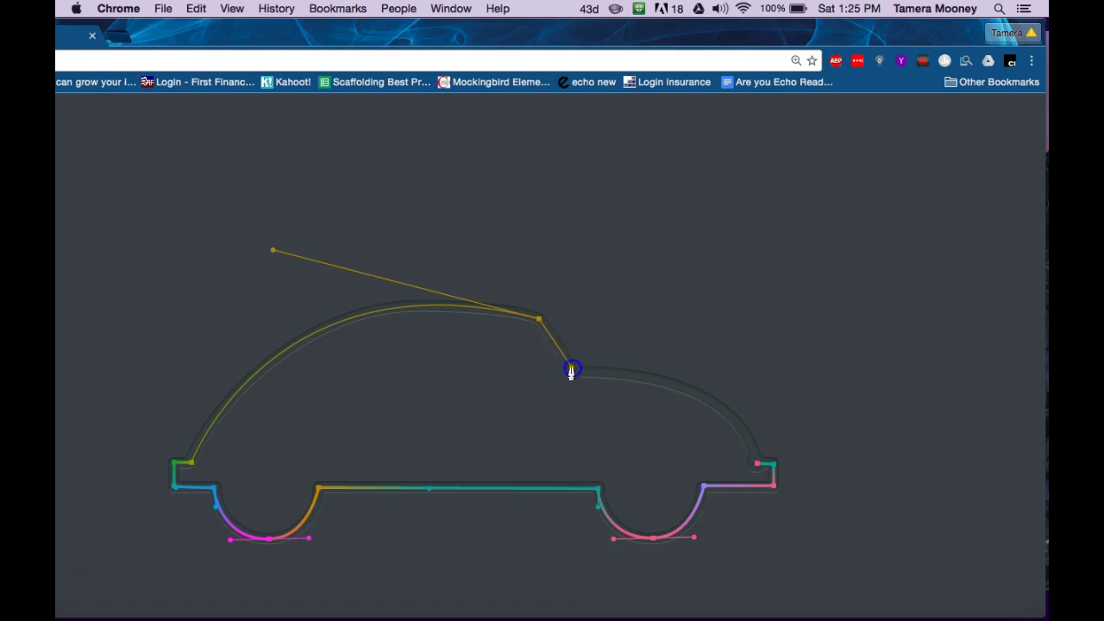
Step: Curve from the windscreen's lower corner down the car's back and close the outline
click(571, 370)
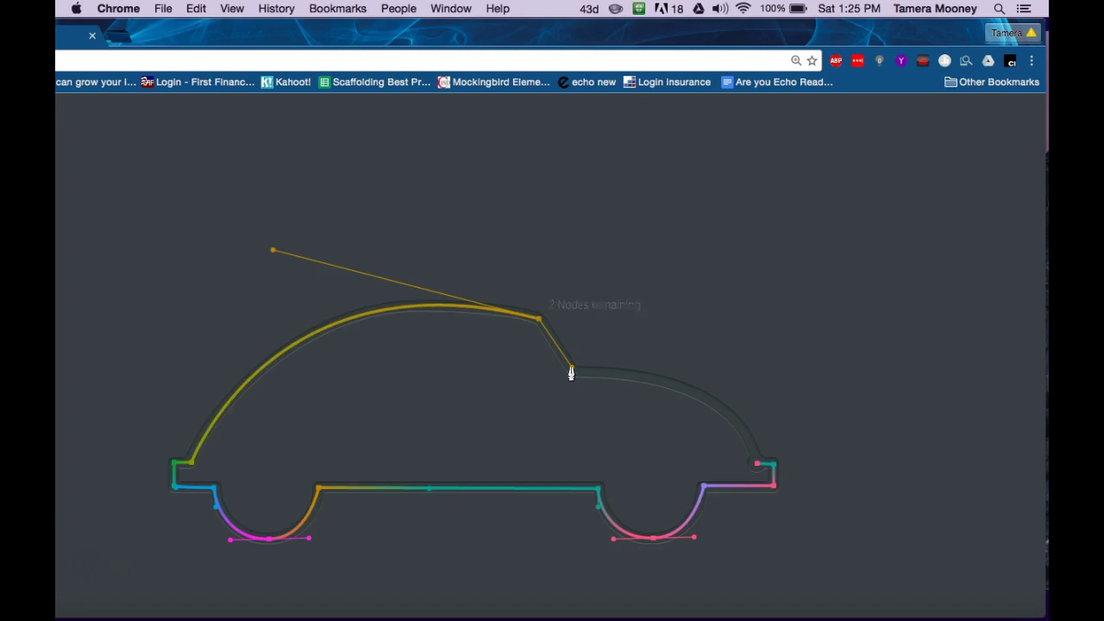
drag(560, 395, 768, 556)
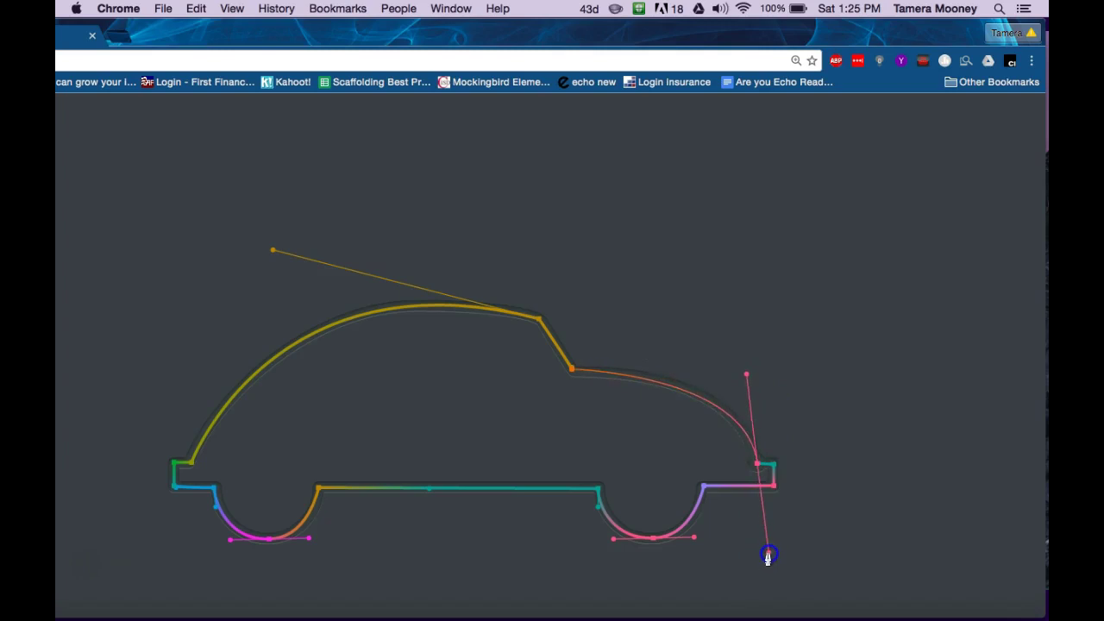
drag(541, 559, 504, 530)
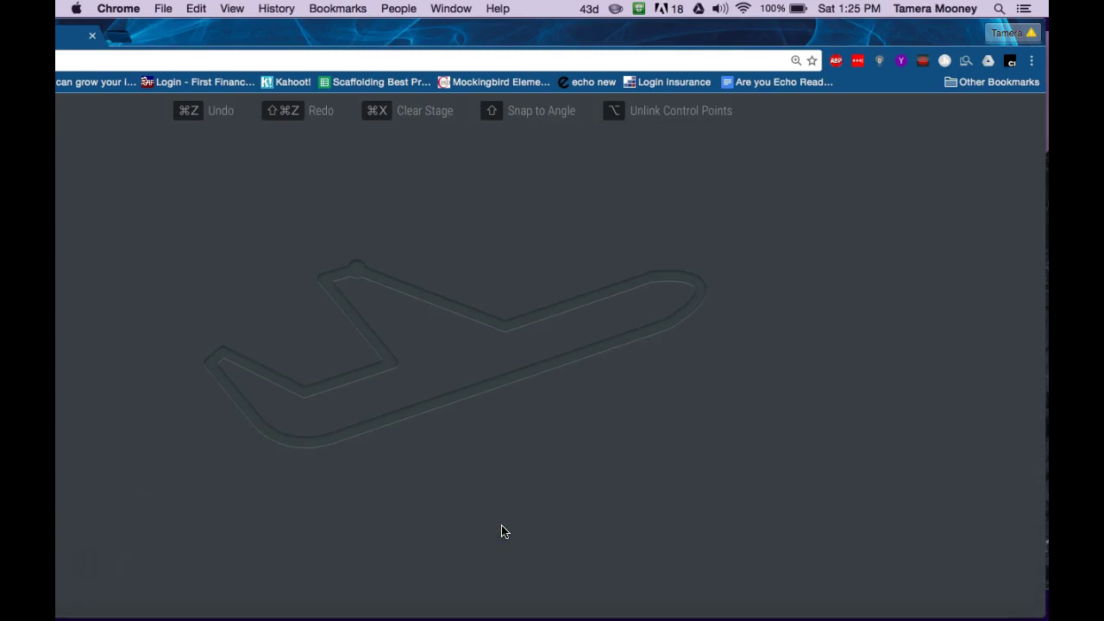
Step: Trace from the tail fin top along the fuselage and around the nose, redoing the nose node twice
click(356, 269)
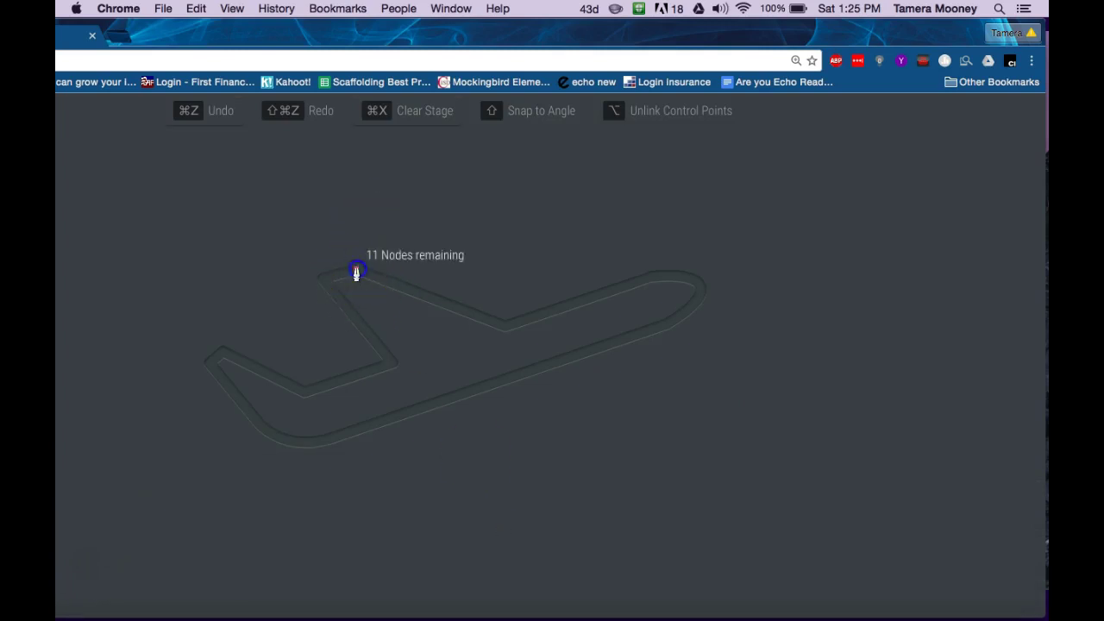
click(507, 324)
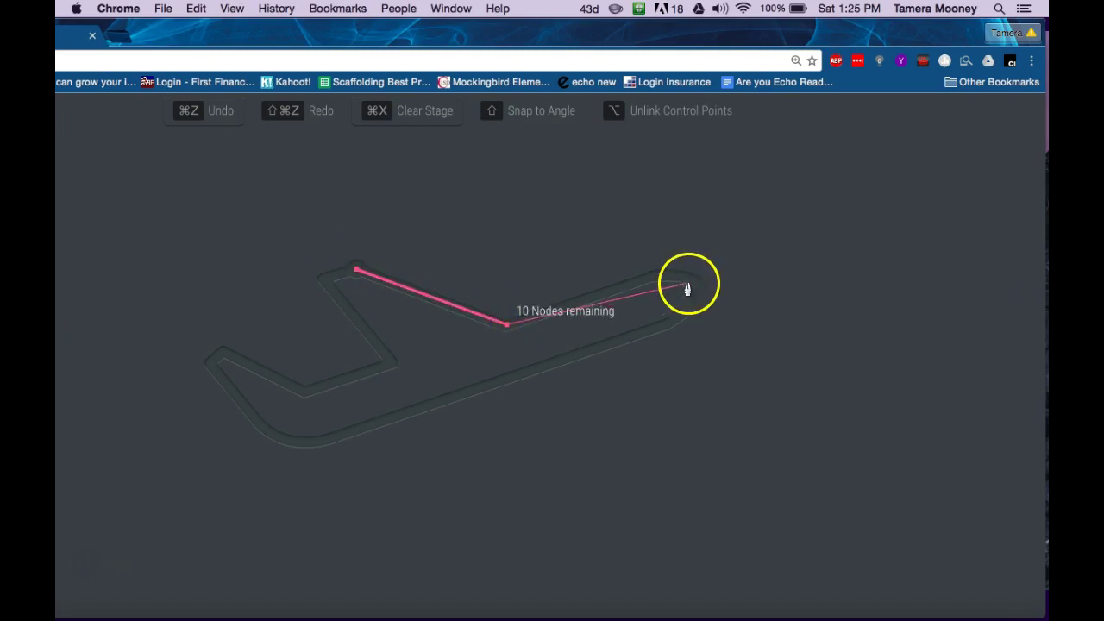
drag(698, 282, 739, 314)
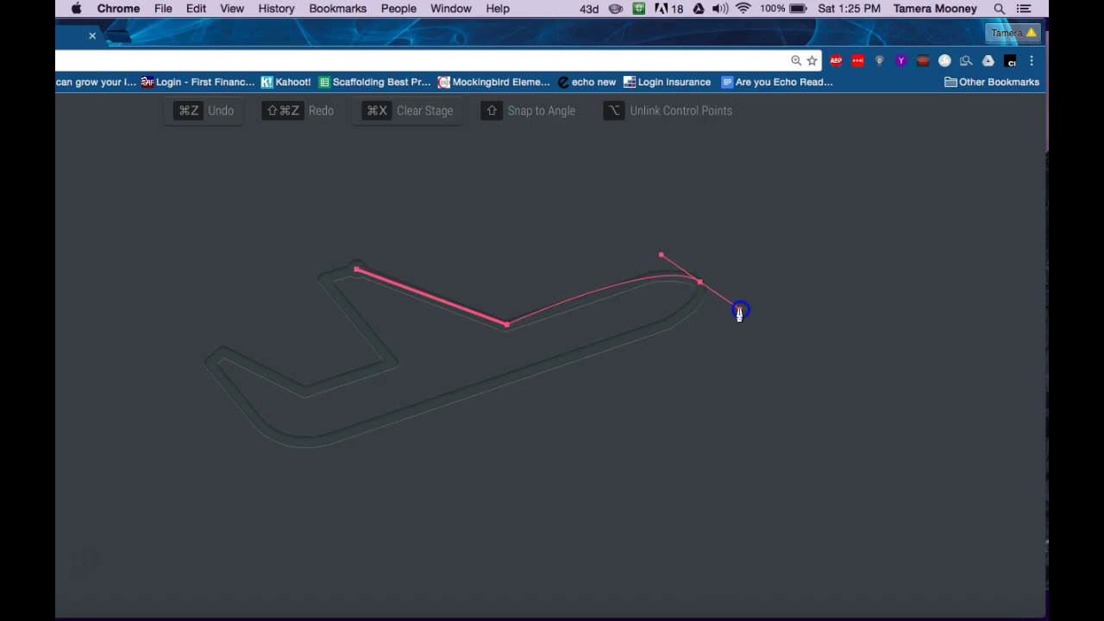
drag(739, 314, 739, 314)
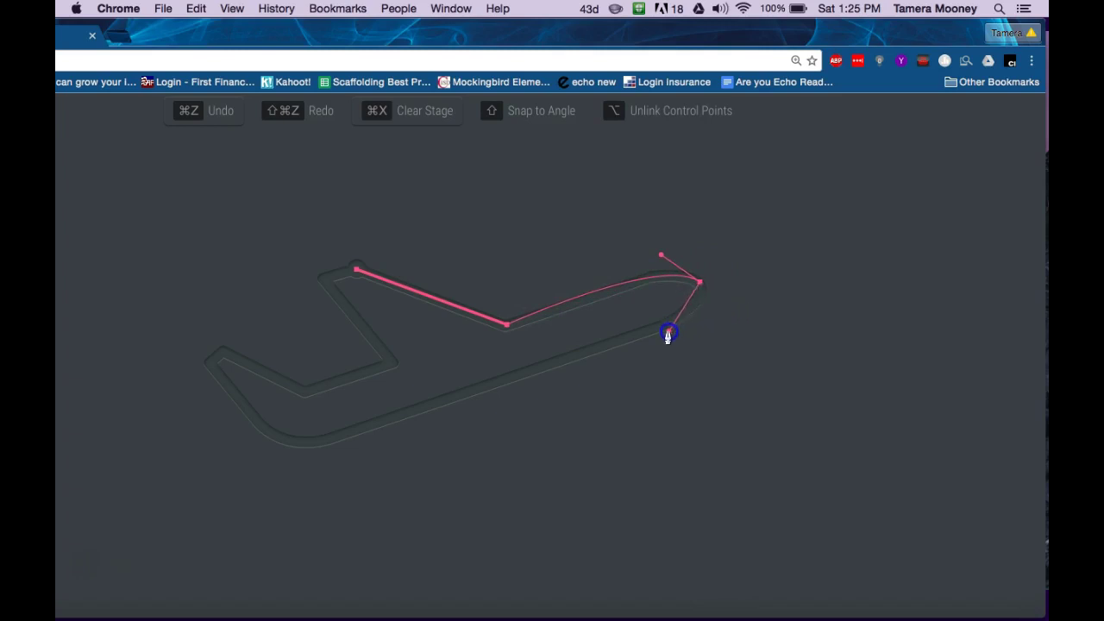
key(super+z)
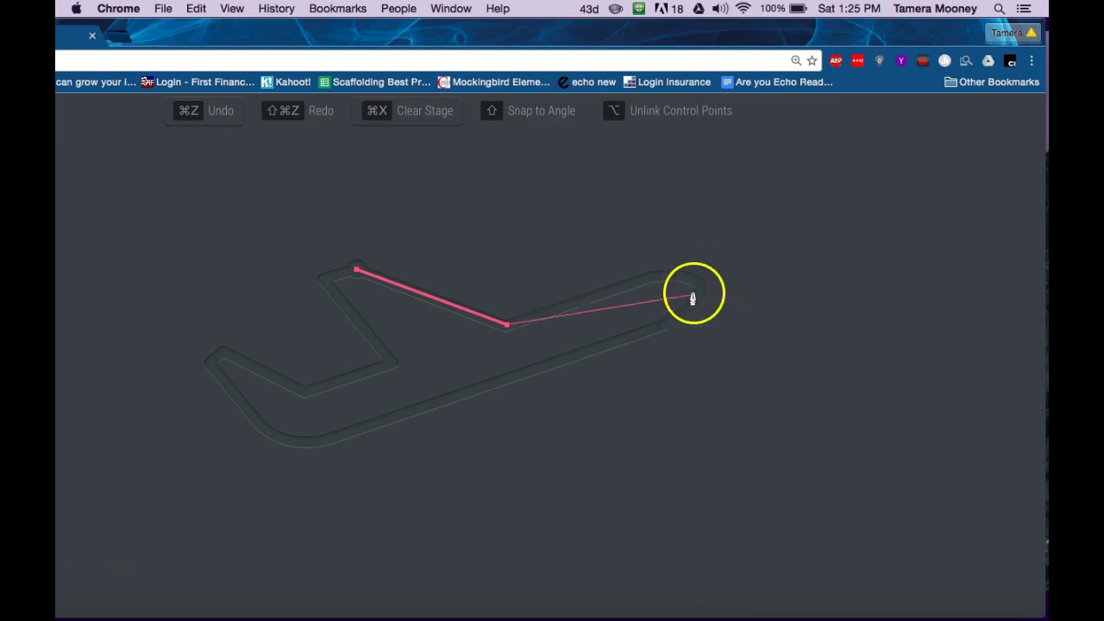
drag(701, 281, 762, 291)
key(super+z)
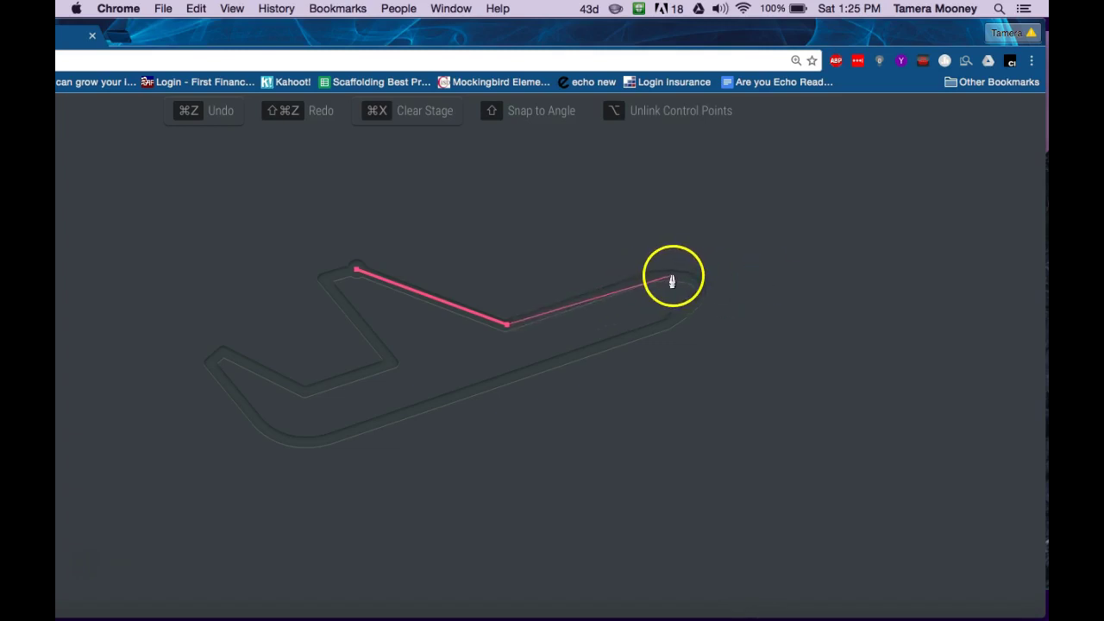
drag(672, 281, 688, 282)
drag(657, 332, 584, 380)
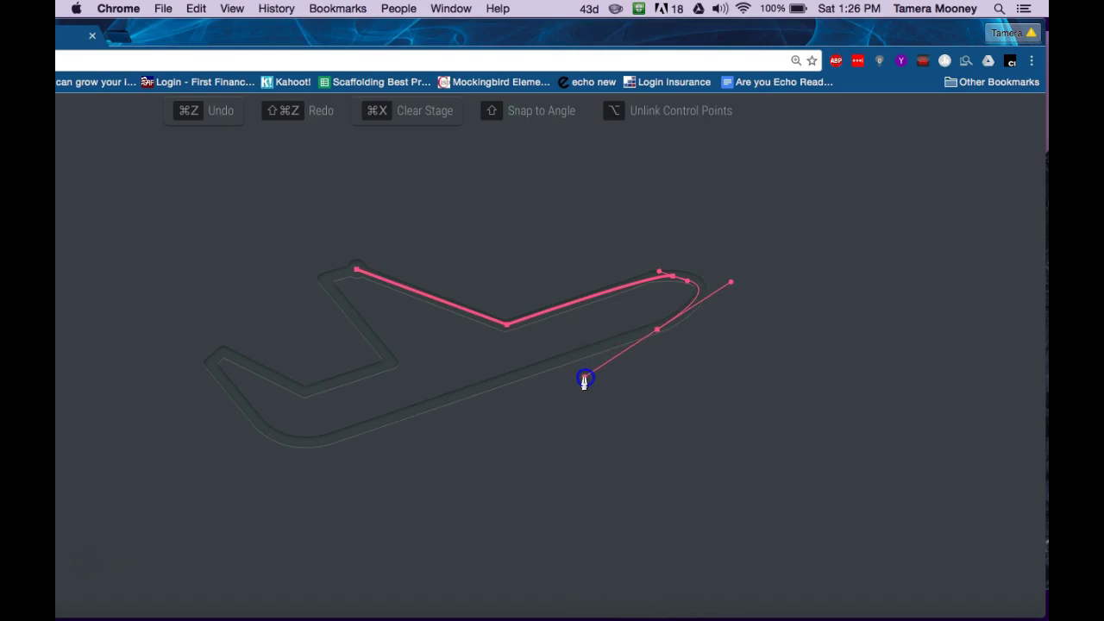
drag(585, 380, 583, 380)
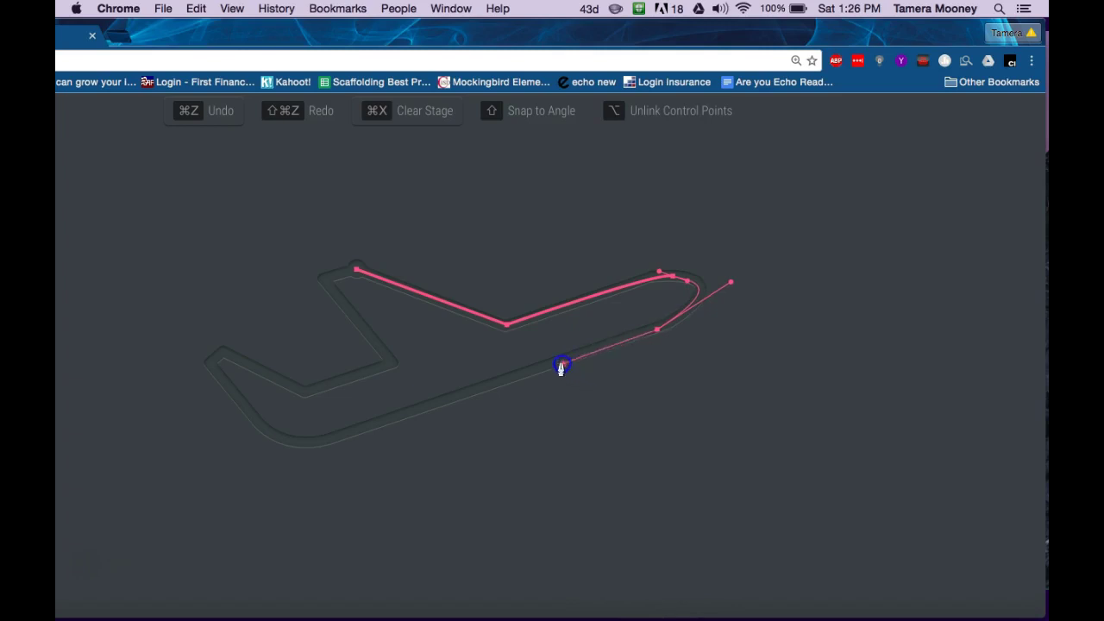
Step: Continue along the belly to the tail tip, around the wing, and close the airplane outline
click(509, 383)
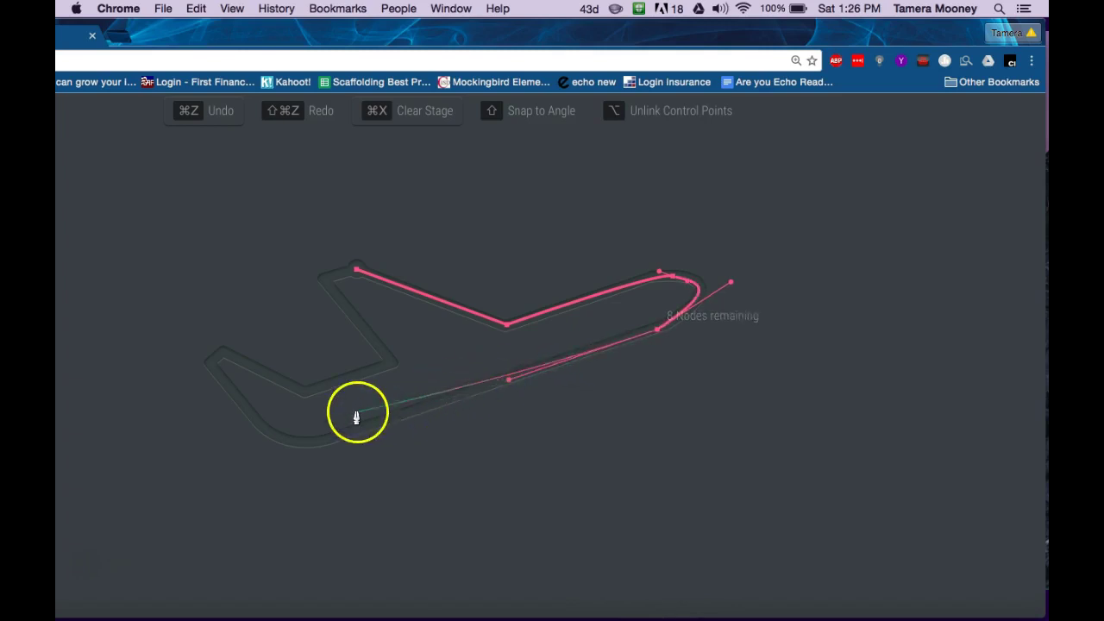
click(276, 442)
mouse_move(276, 441)
mouse_down()
mouse_move(253, 410)
mouse_move(252, 426)
mouse_up()
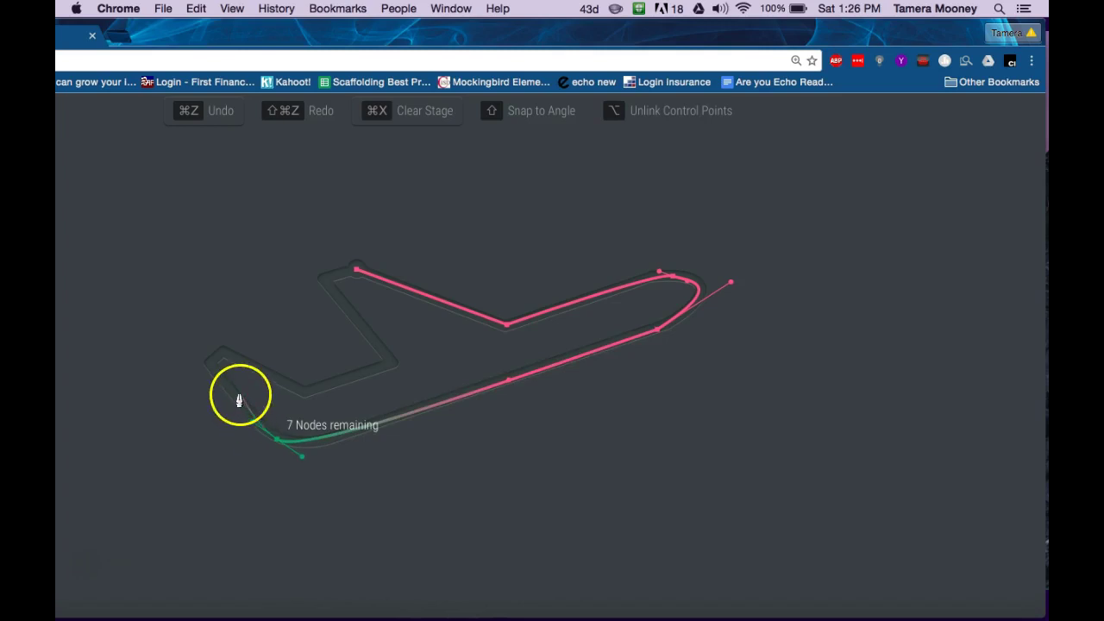
click(213, 367)
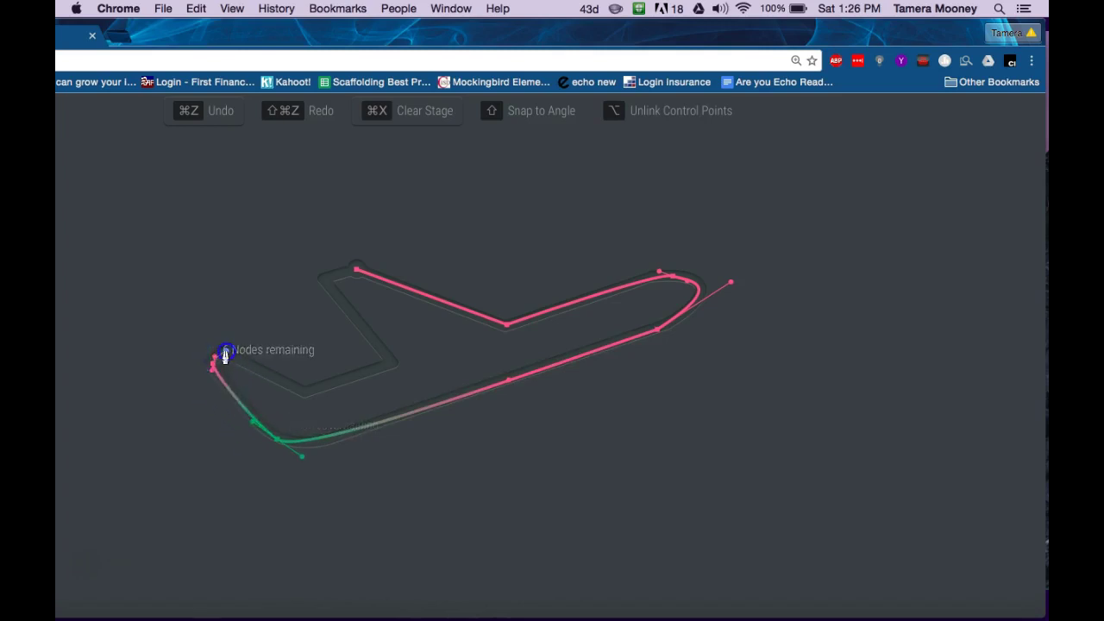
drag(222, 356, 303, 392)
drag(371, 381, 389, 365)
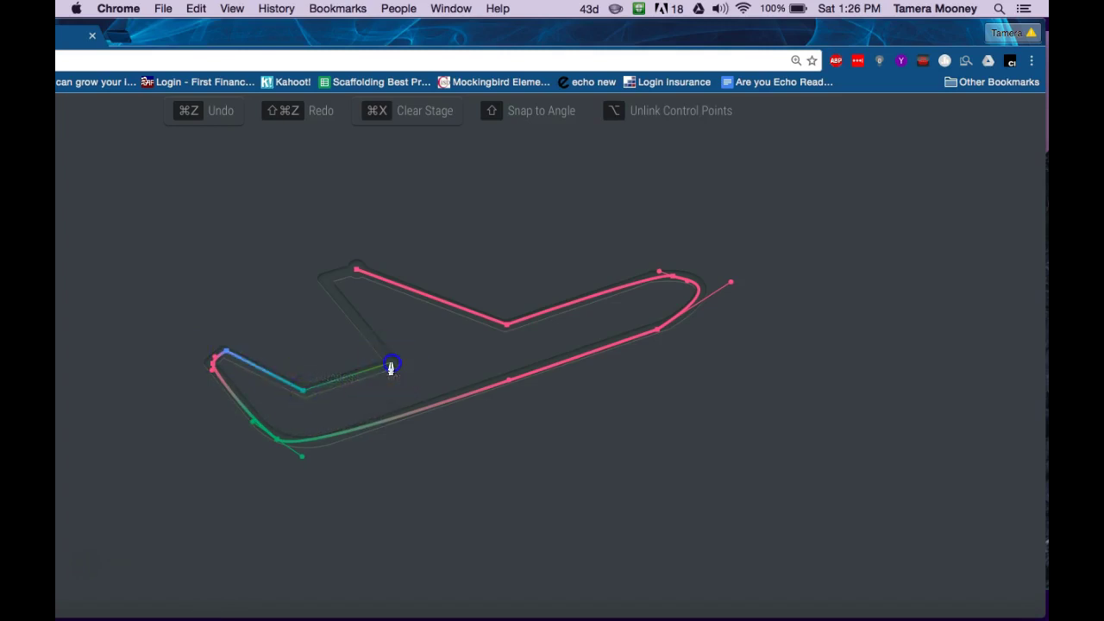
drag(345, 298, 323, 285)
click(355, 273)
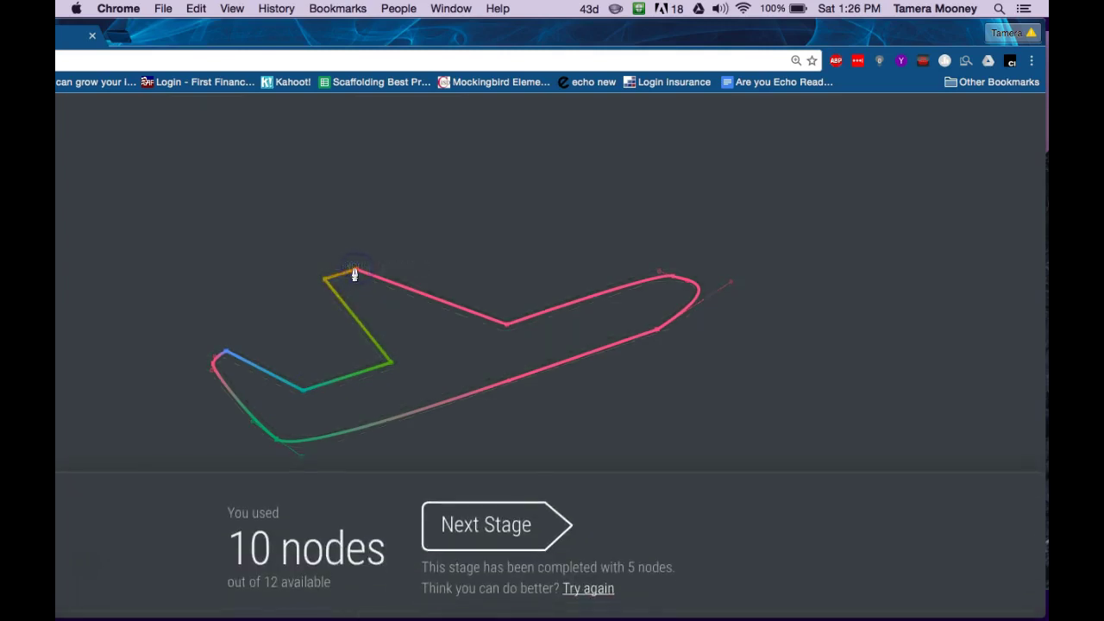
Step: On the paperclip stage, start at the lower left and curve the path over the top end
click(486, 536)
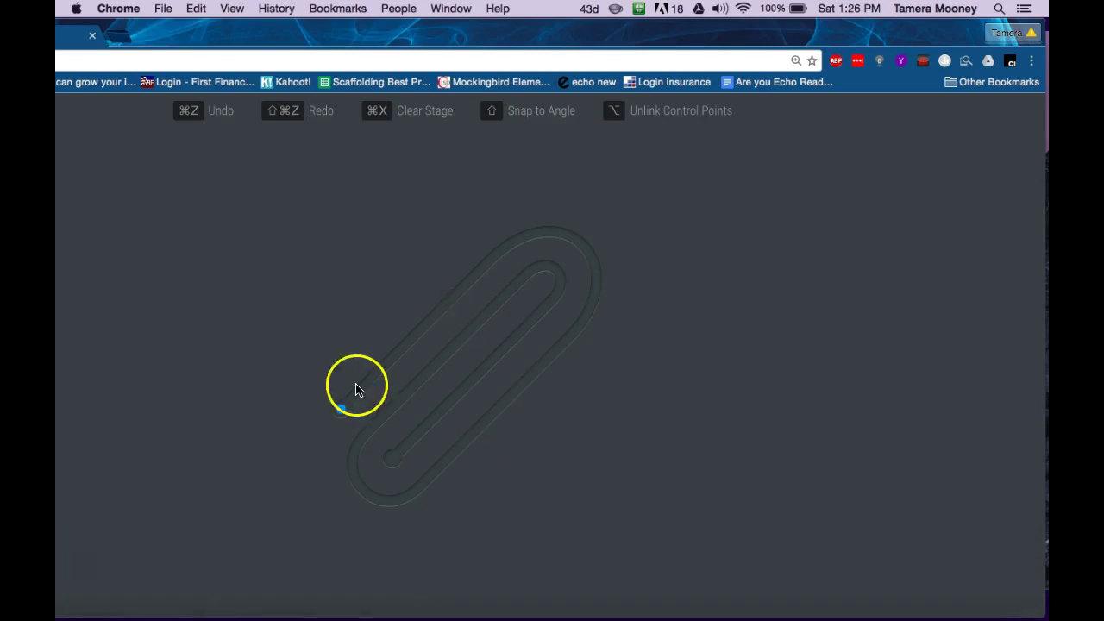
click(341, 408)
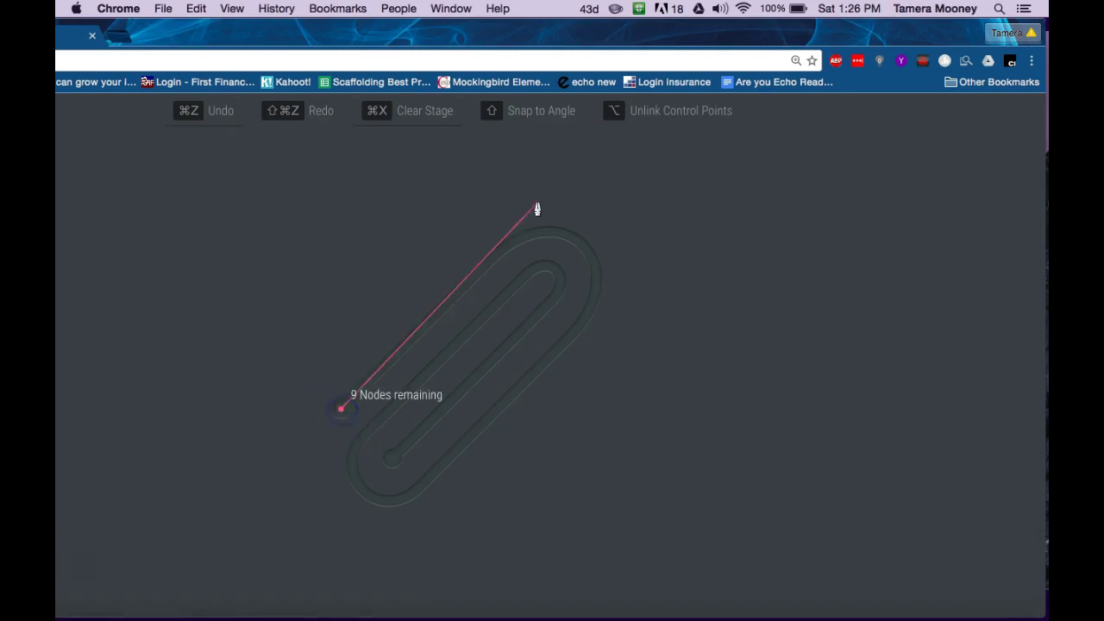
drag(580, 239, 638, 283)
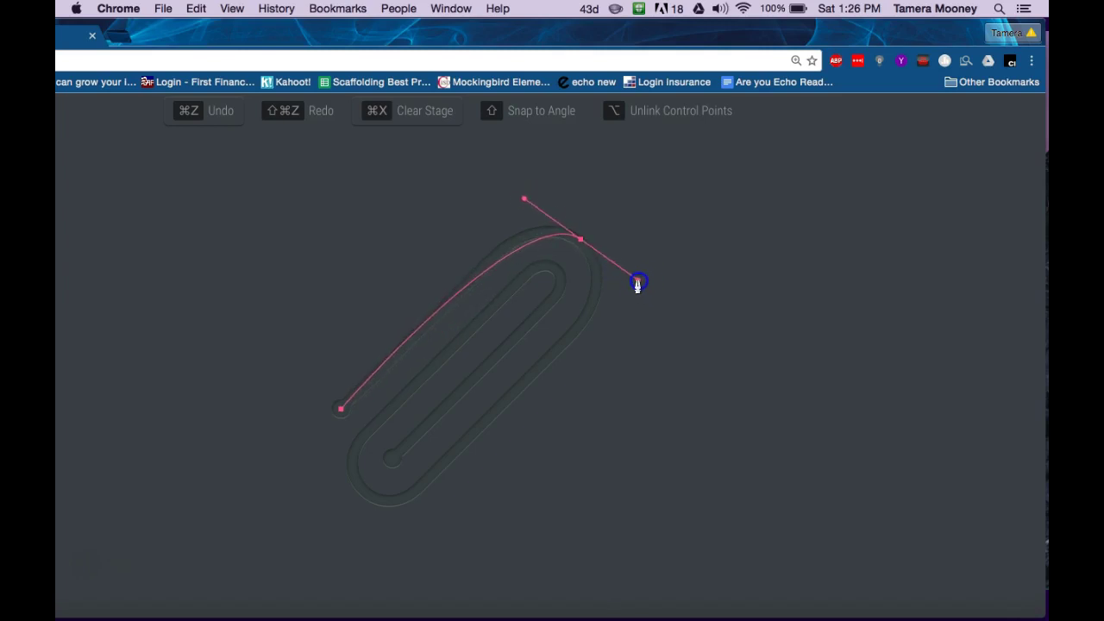
key(super+z)
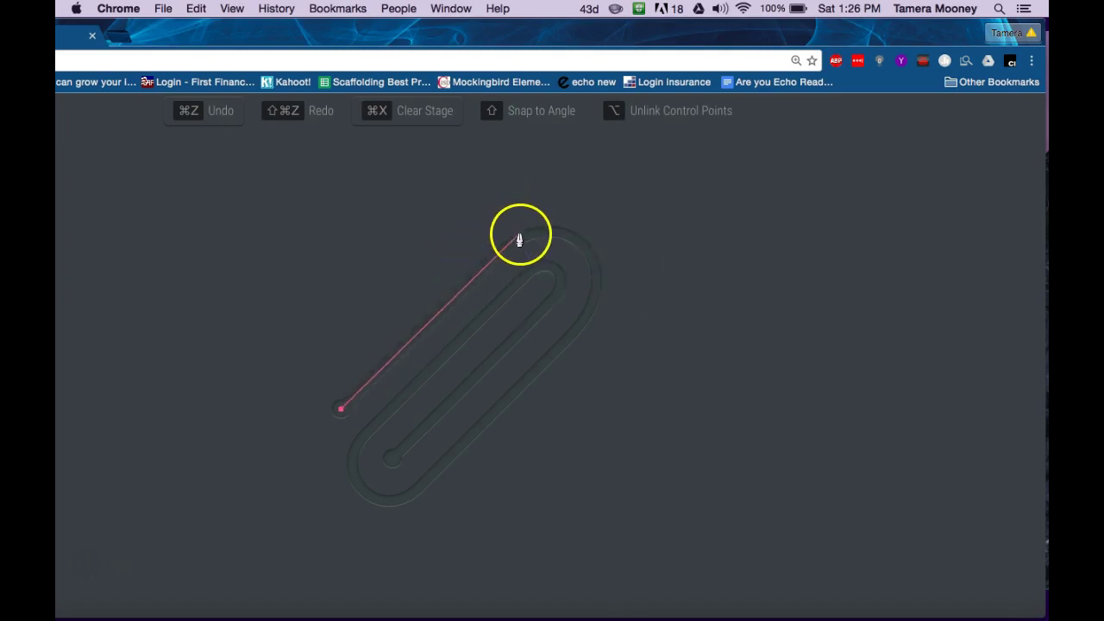
click(519, 240)
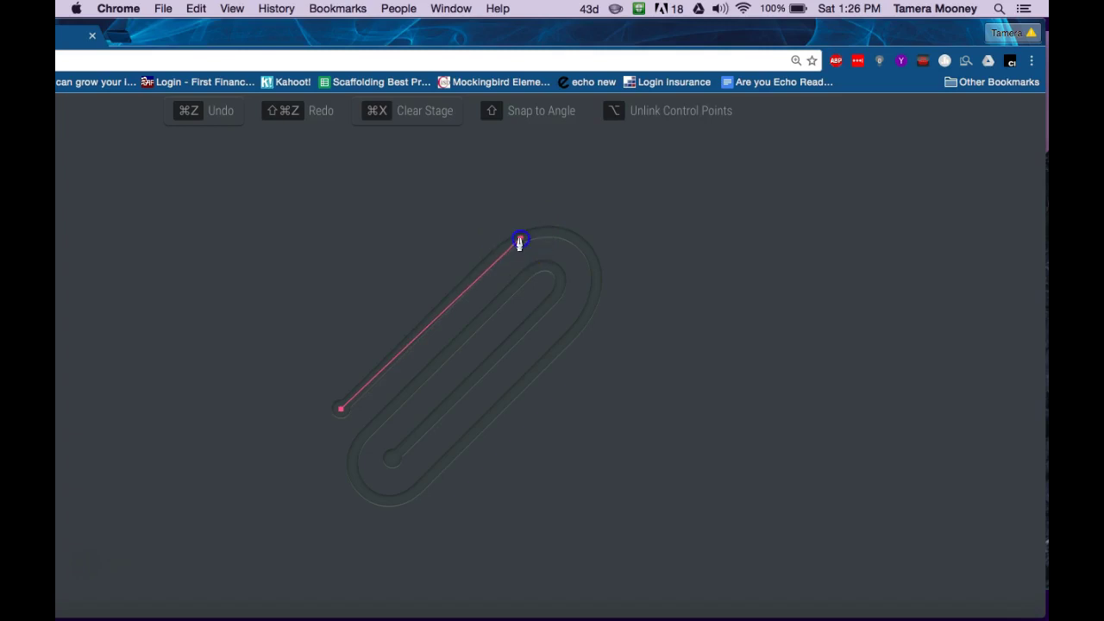
drag(525, 240, 550, 233)
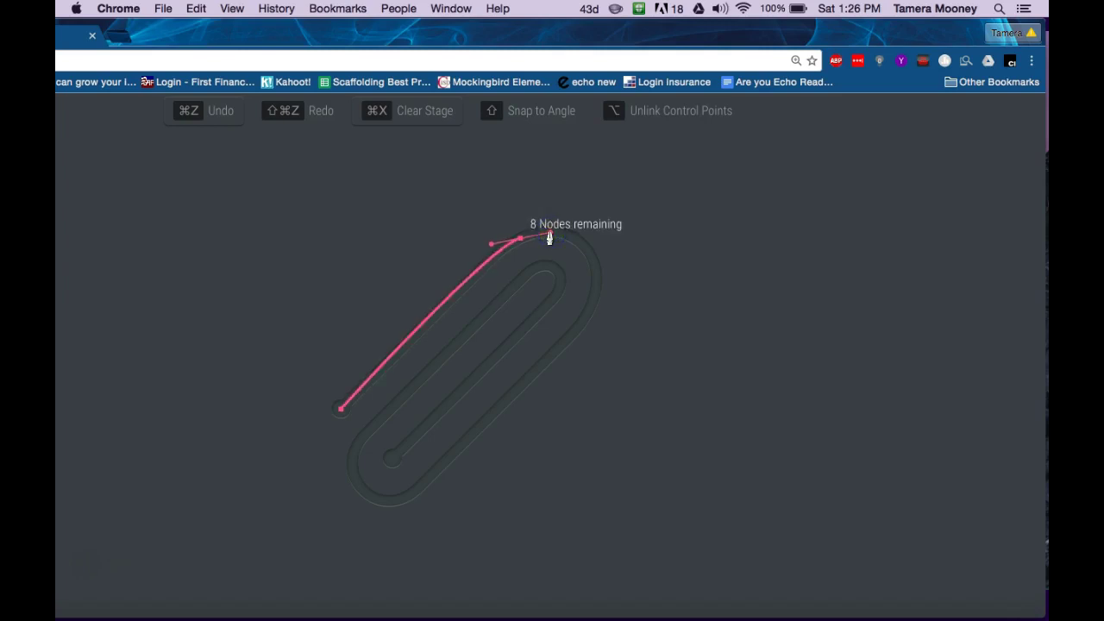
Step: Add curved nodes down the paperclip's right side toward the bottom, undoing misplaced ones
drag(581, 321, 546, 431)
key(super+z)
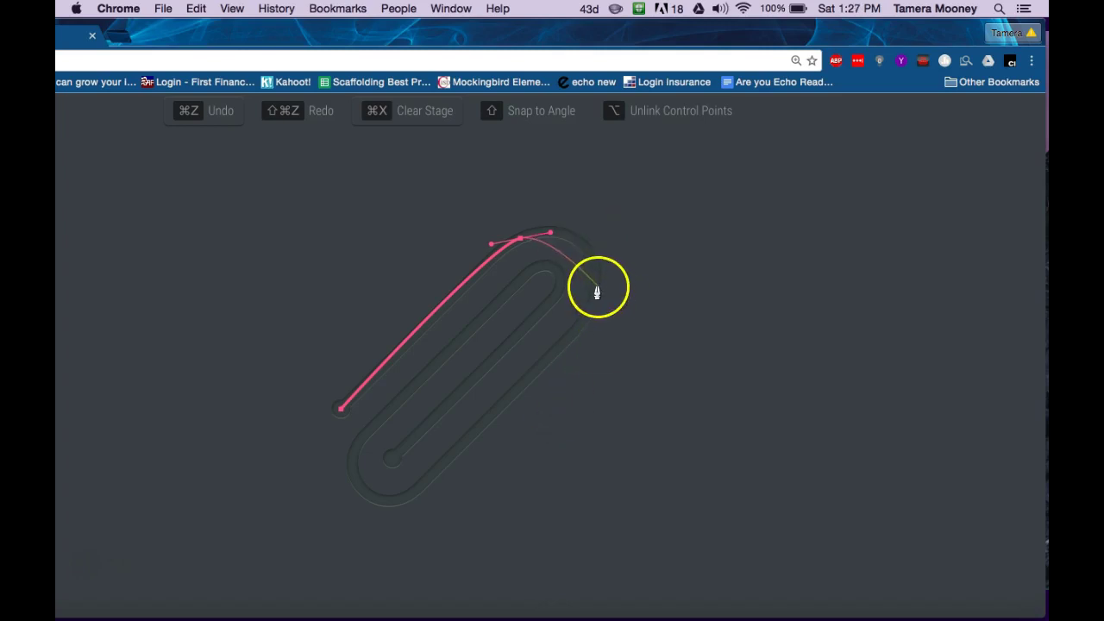
drag(595, 285, 601, 357)
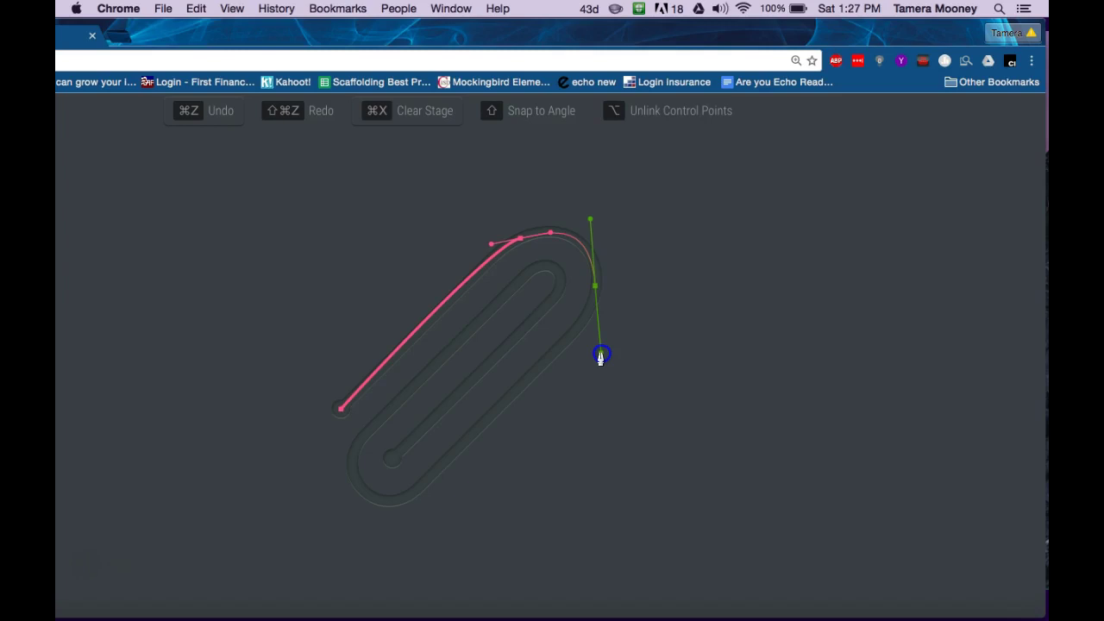
drag(601, 354, 514, 389)
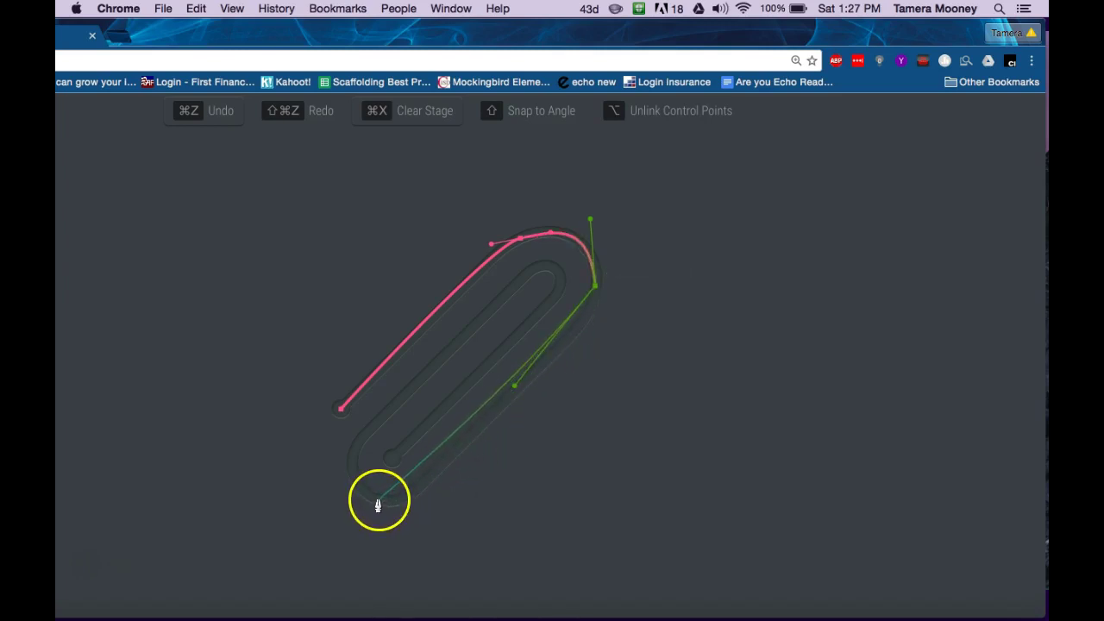
drag(379, 499, 332, 492)
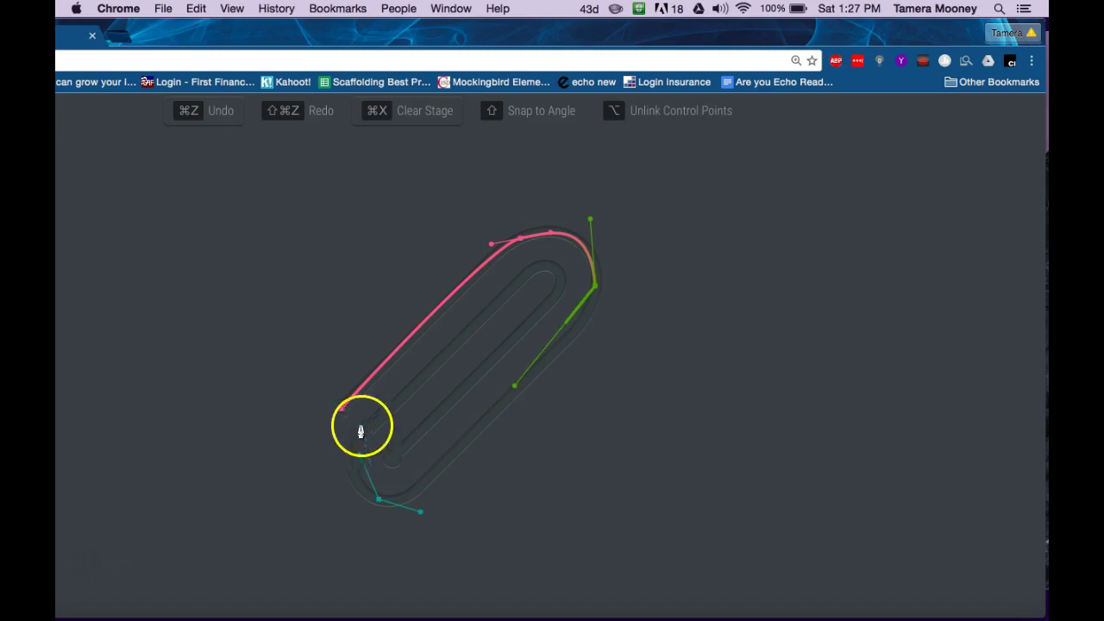
key(super+z)
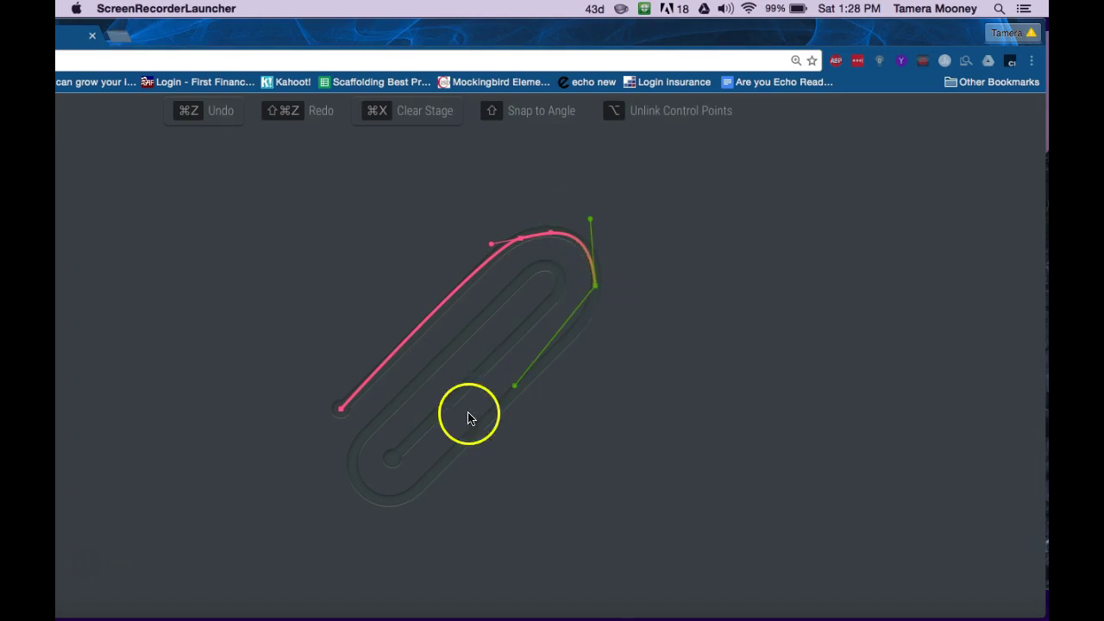
drag(462, 483, 395, 505)
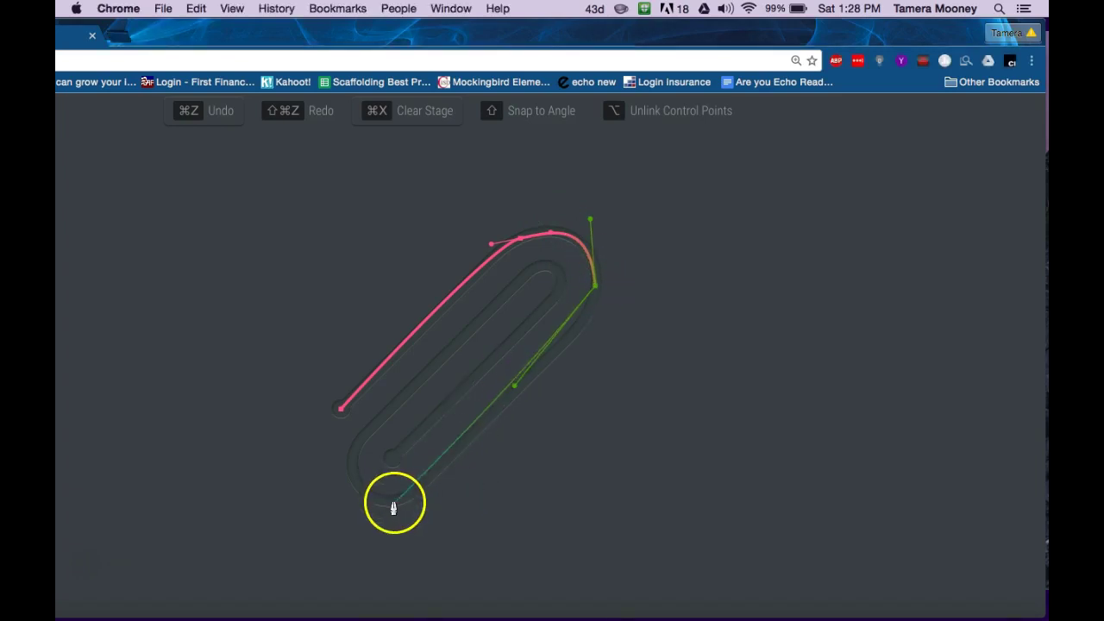
click(379, 509)
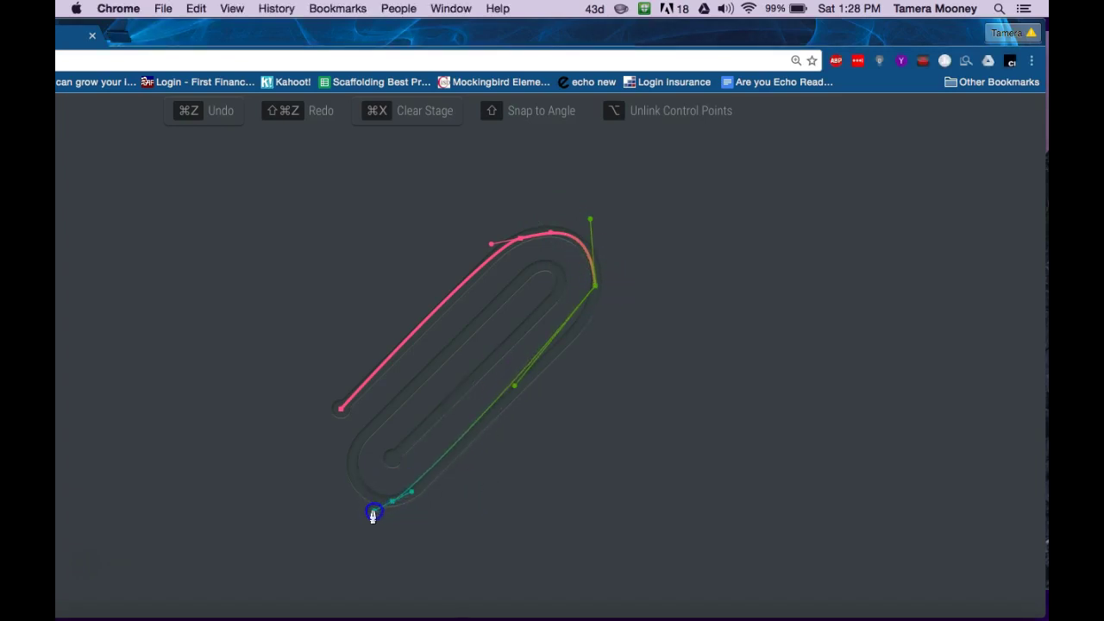
key(super+z)
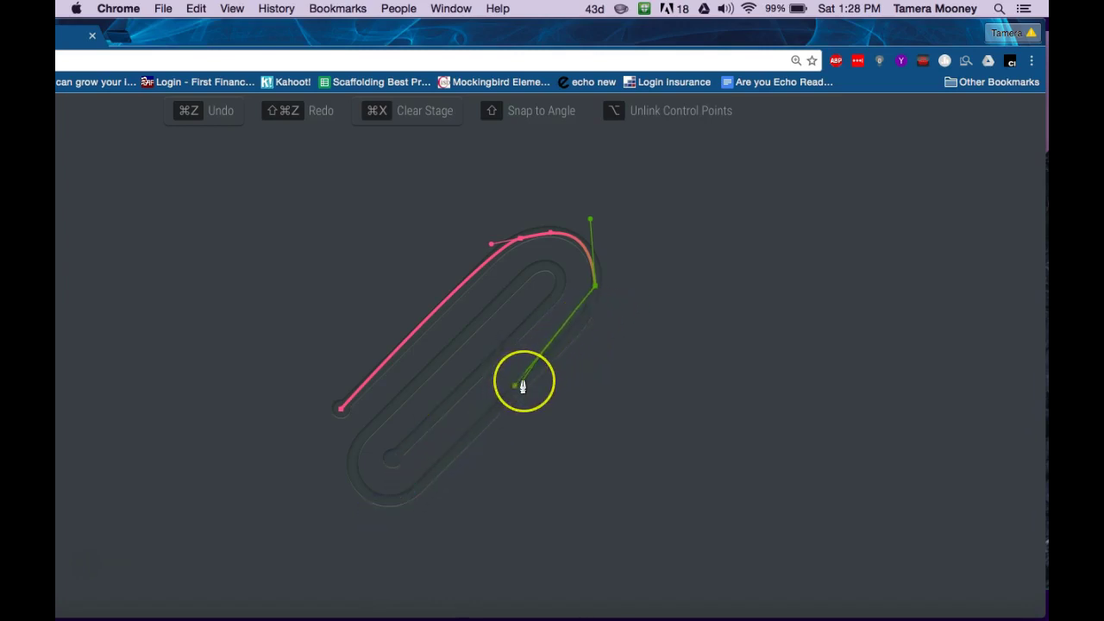
Step: Retrace past the top bend, down the right side, around the bottom end and along the inner side
key(super+z)
mouse_move(595, 251)
mouse_down()
mouse_move(571, 247)
mouse_move(615, 272)
mouse_up()
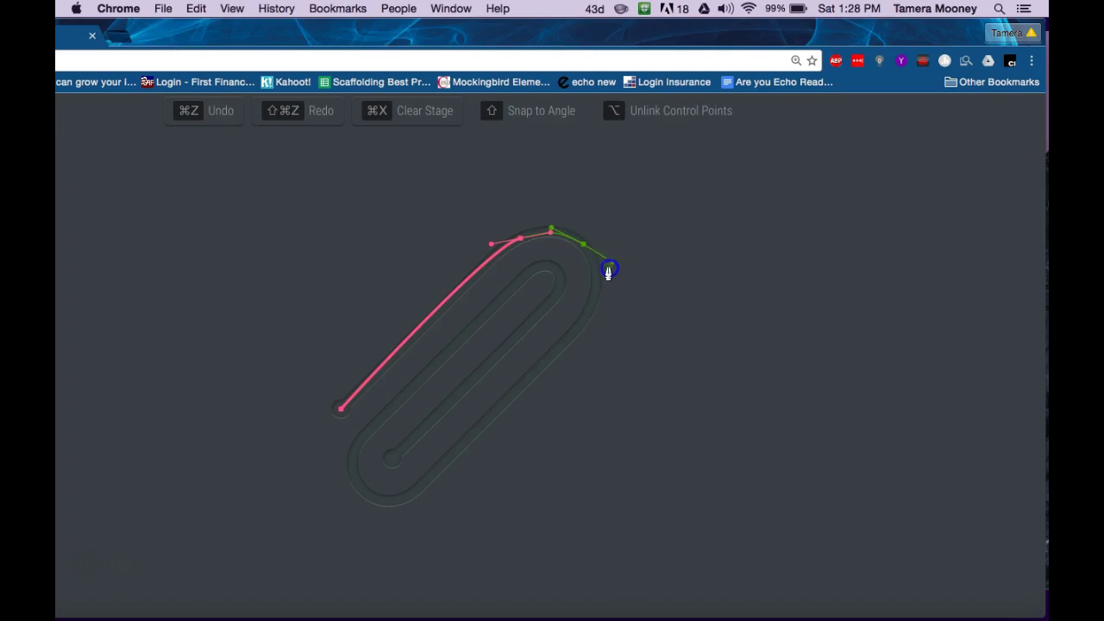
click(576, 342)
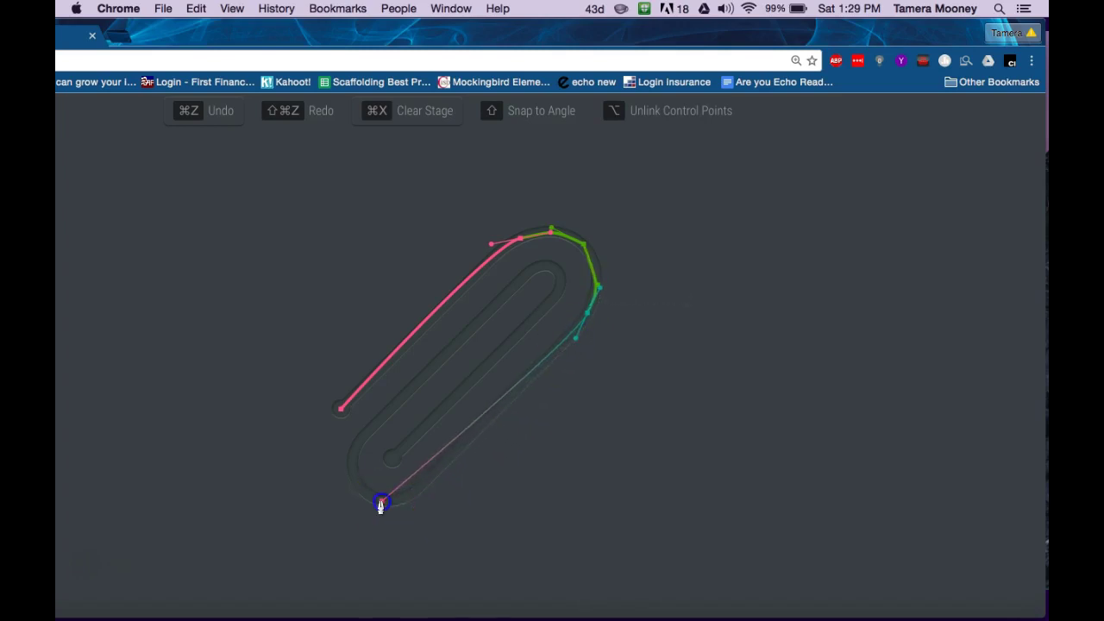
drag(382, 502, 383, 421)
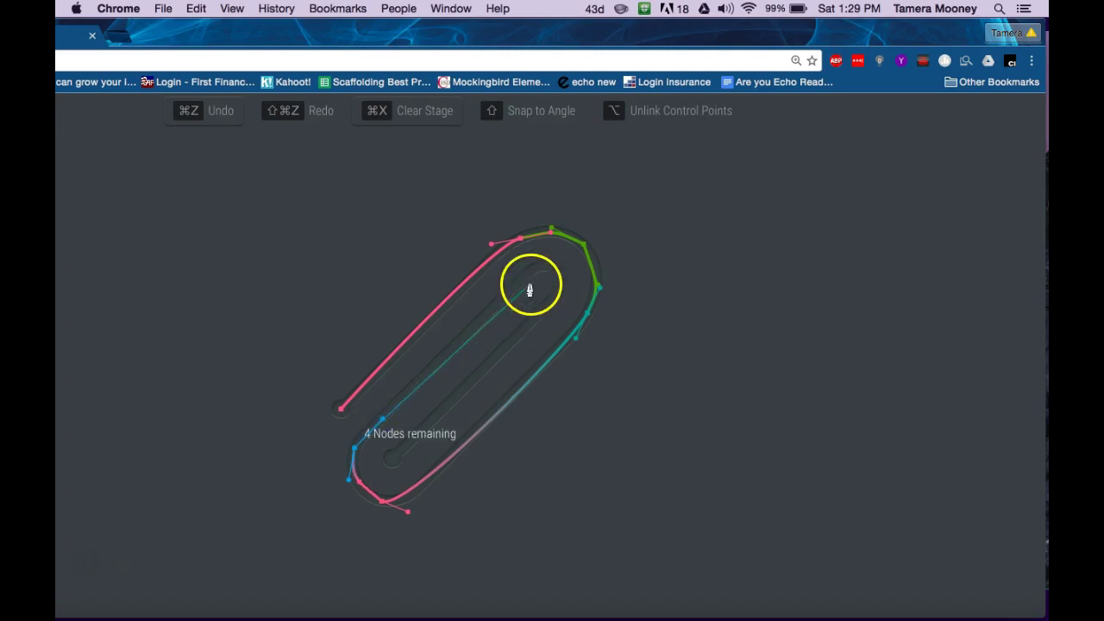
drag(538, 270, 390, 462)
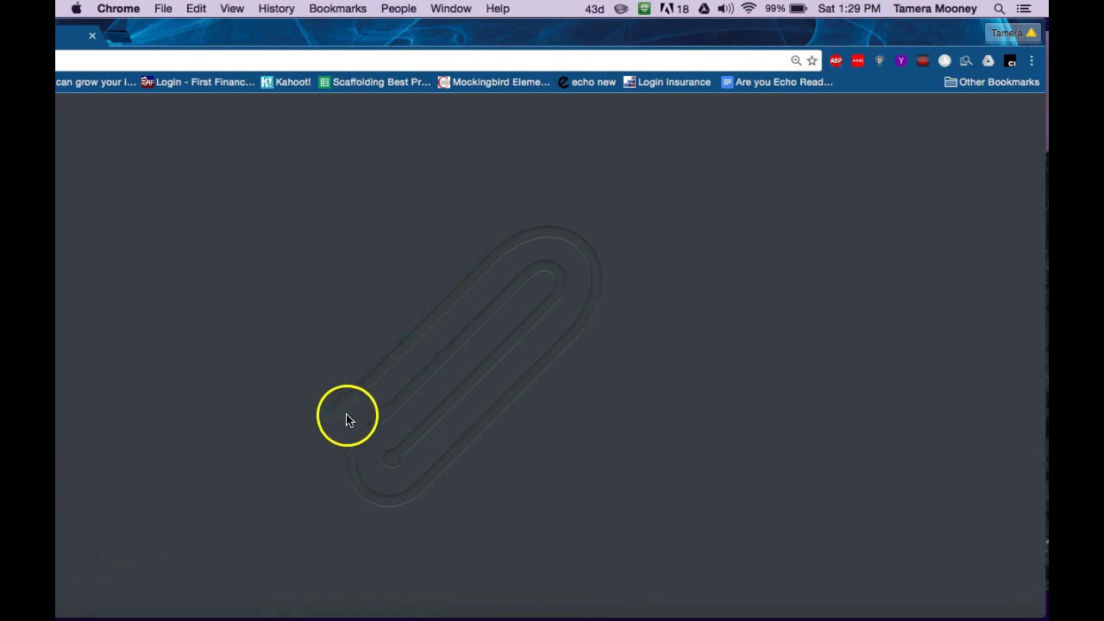
Step: Start a new path with a straight edge up the paperclip's outer left side, retrying once
click(293, 520)
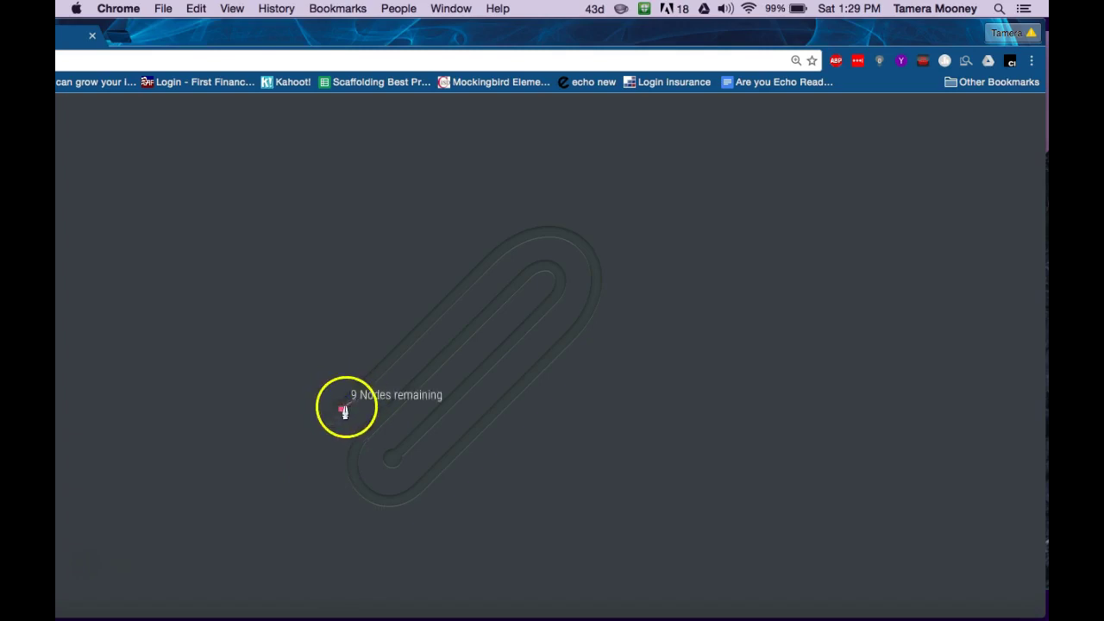
click(506, 249)
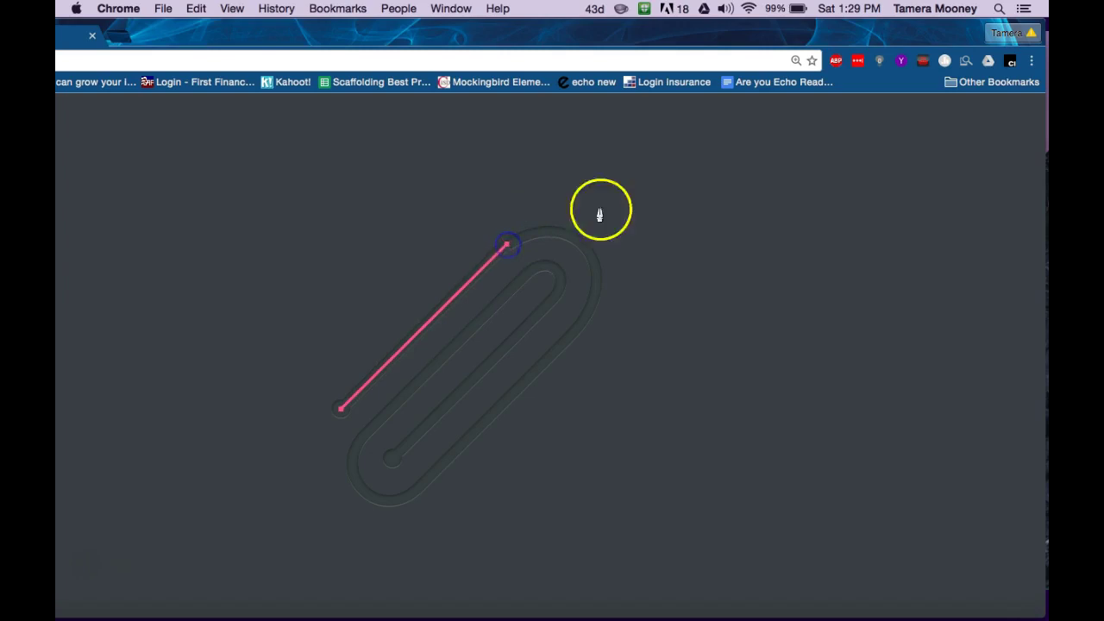
drag(588, 317, 563, 438)
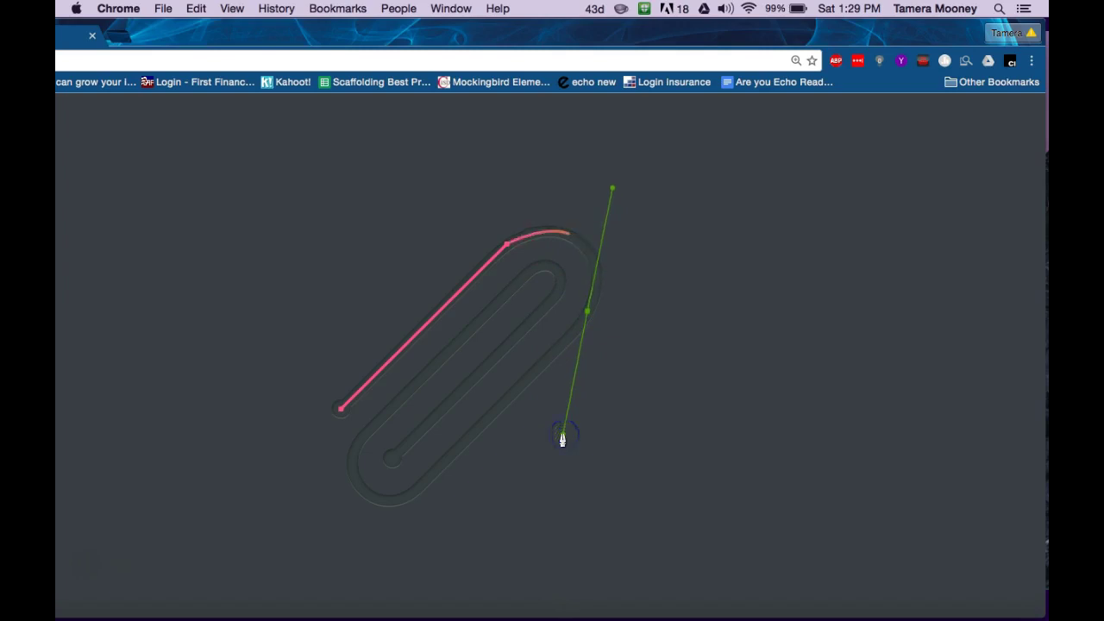
key(super+z)
key(super+z)
drag(532, 264, 520, 237)
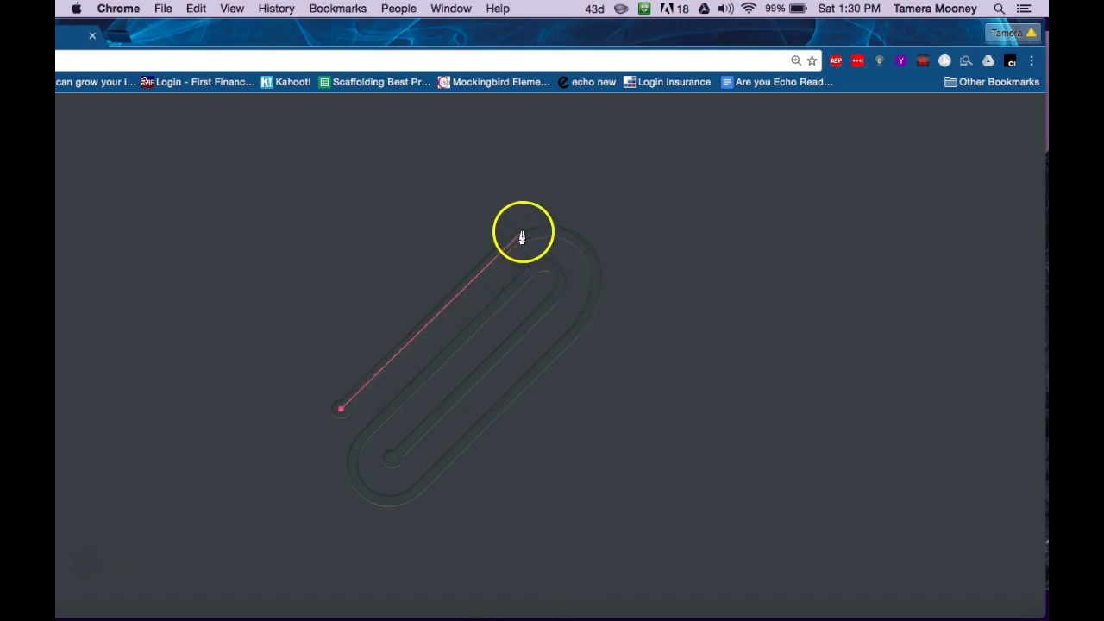
click(512, 245)
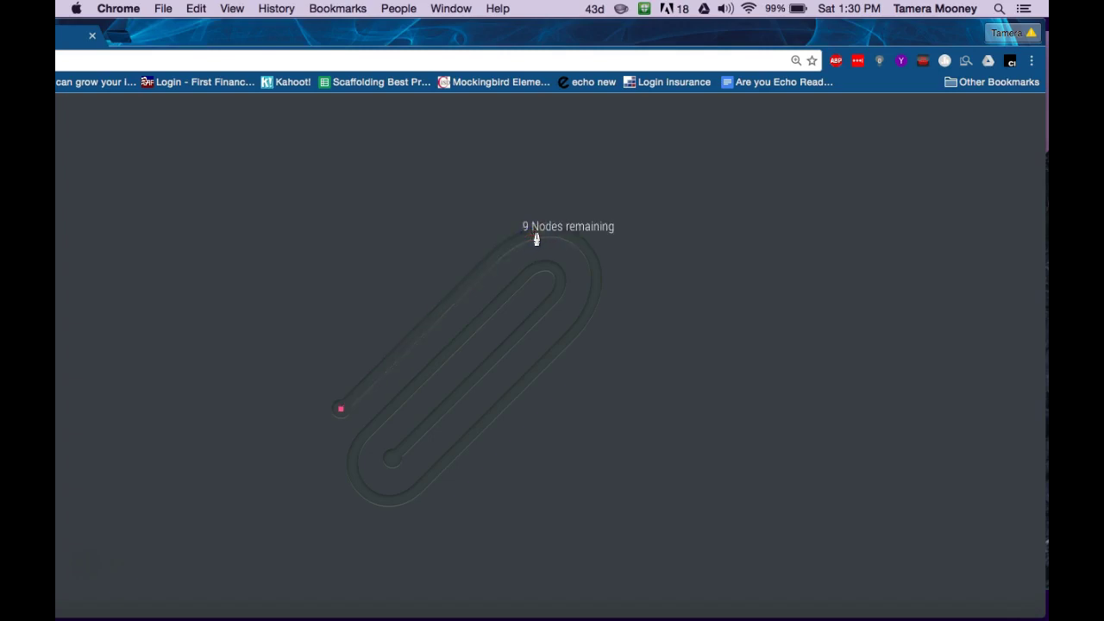
Step: Curve the path over the top bend and onto the right side using dragged handles
click(540, 233)
drag(555, 234, 593, 244)
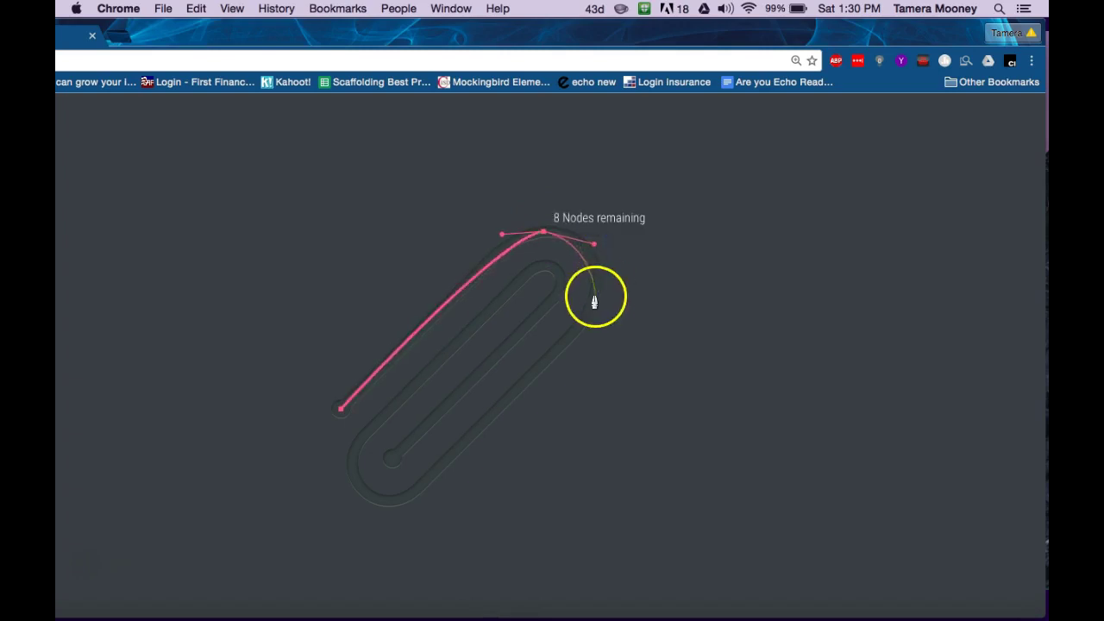
click(595, 288)
drag(594, 303, 614, 330)
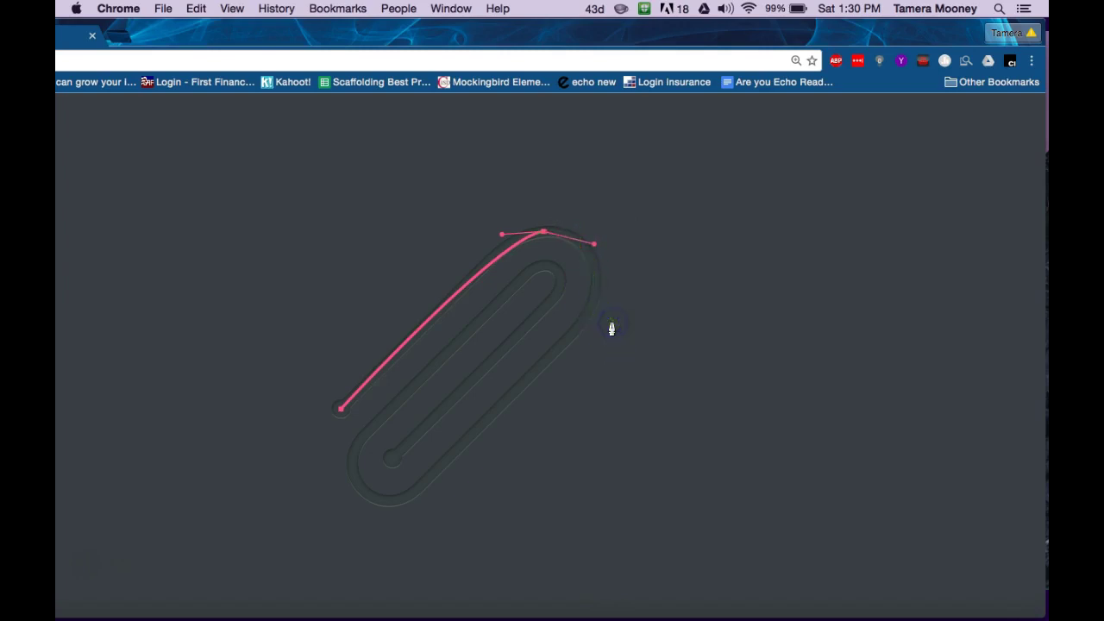
drag(612, 327, 586, 249)
mouse_move(511, 232)
mouse_down()
mouse_move(518, 244)
mouse_move(509, 248)
mouse_up()
drag(601, 291, 548, 432)
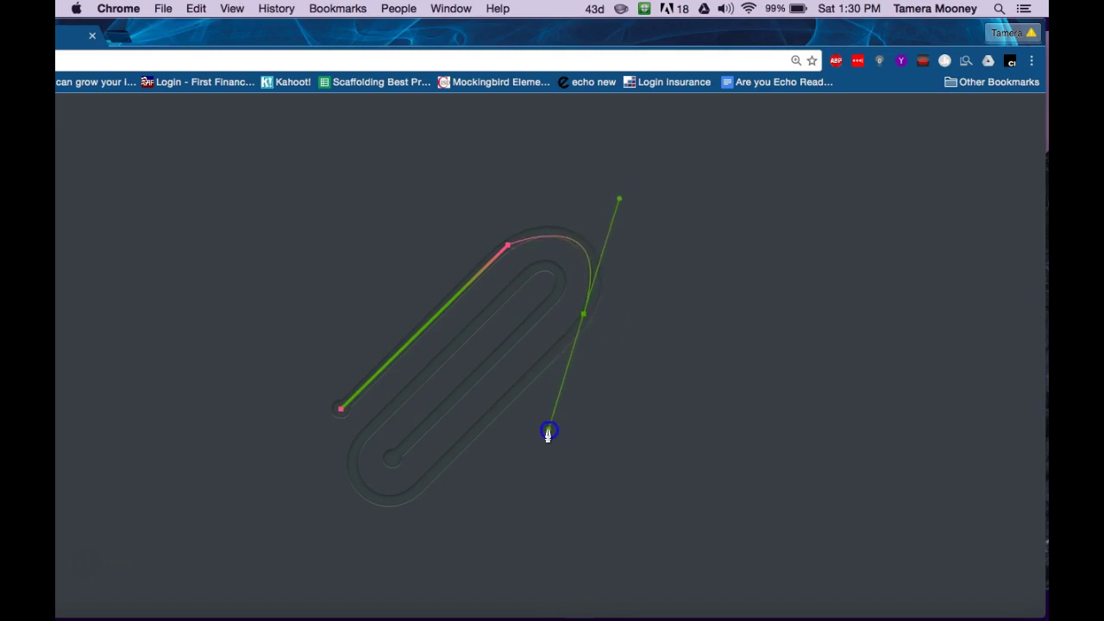
Step: Trace over the top bend, down the outer right side and around the bottom end
drag(547, 269, 590, 265)
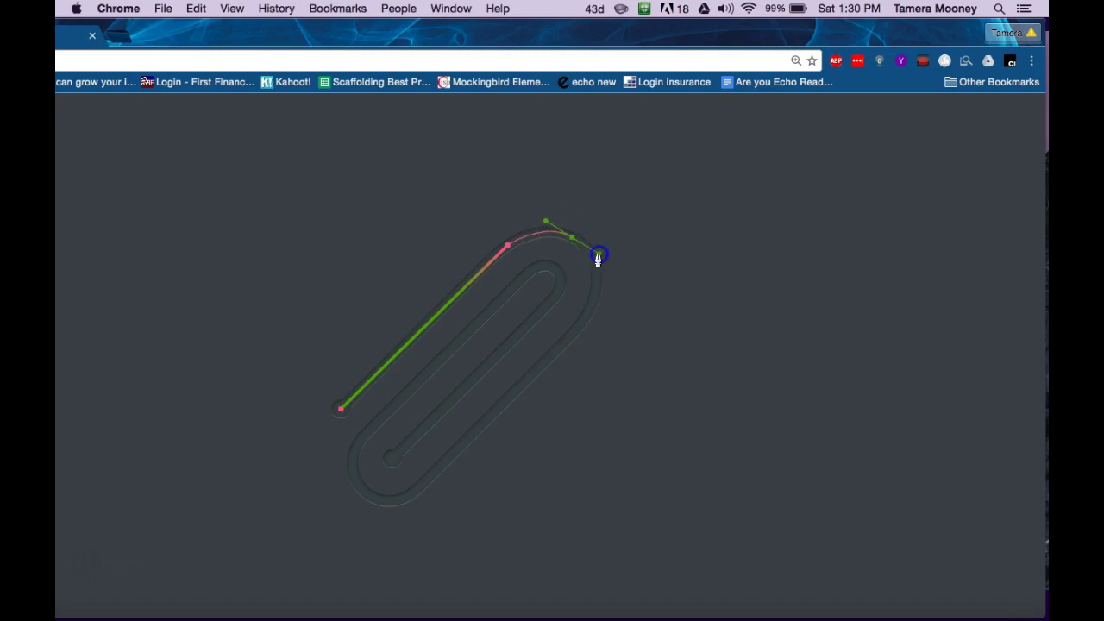
drag(597, 256, 598, 256)
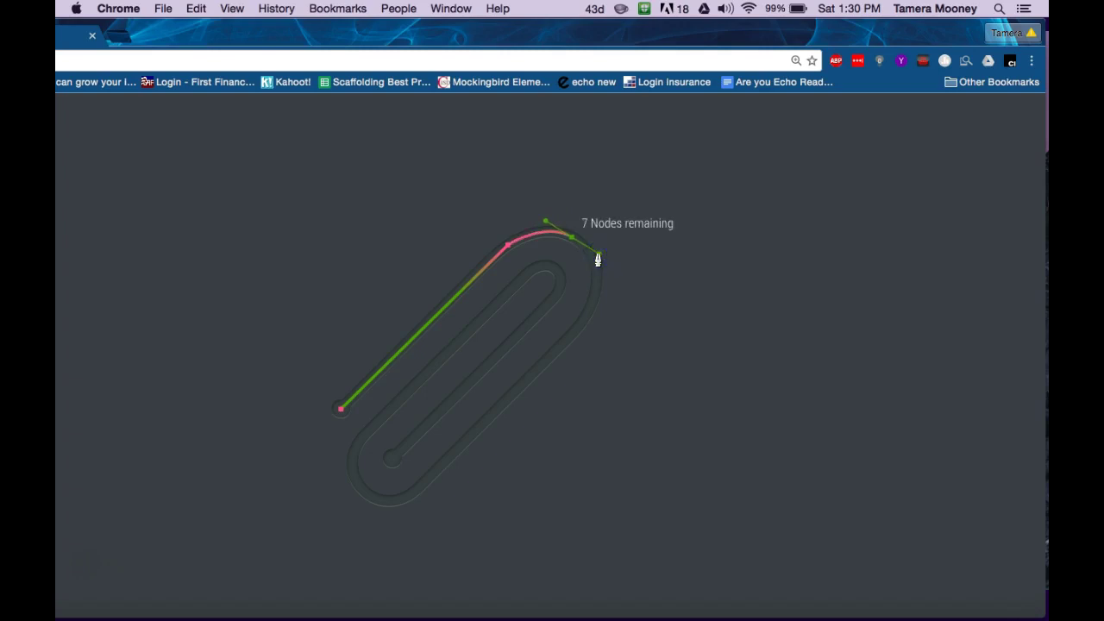
drag(592, 323, 576, 342)
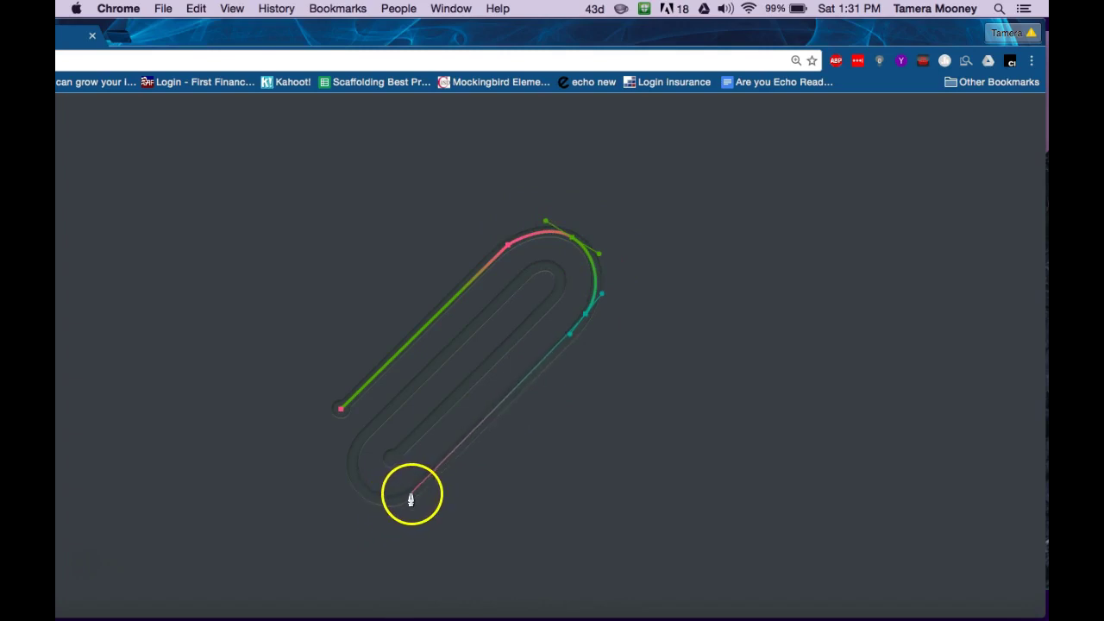
drag(411, 499, 357, 463)
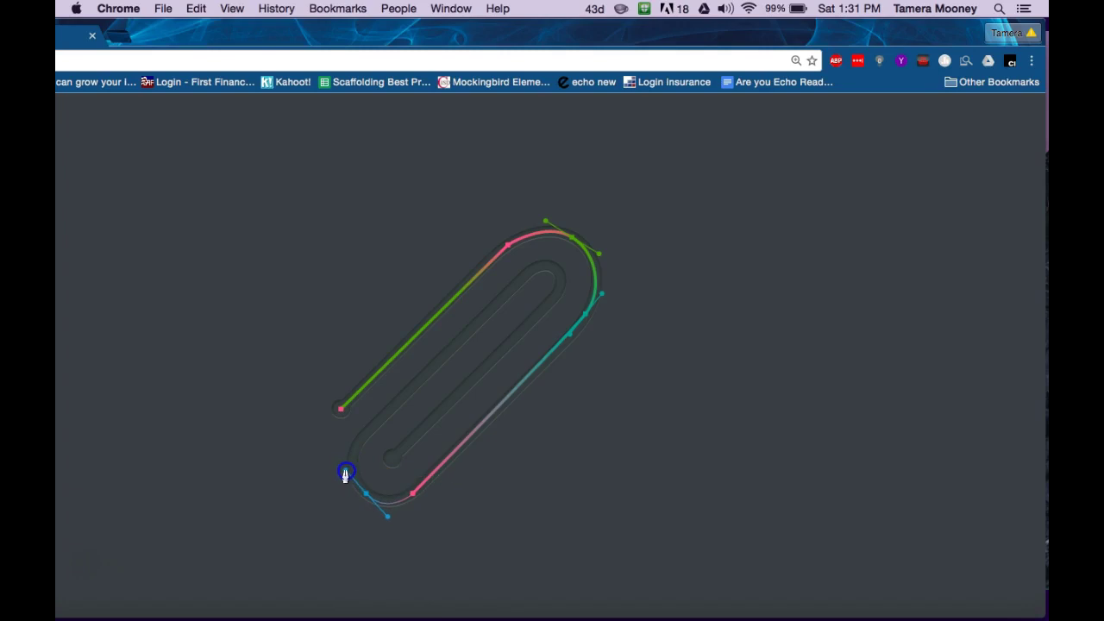
drag(345, 472, 361, 439)
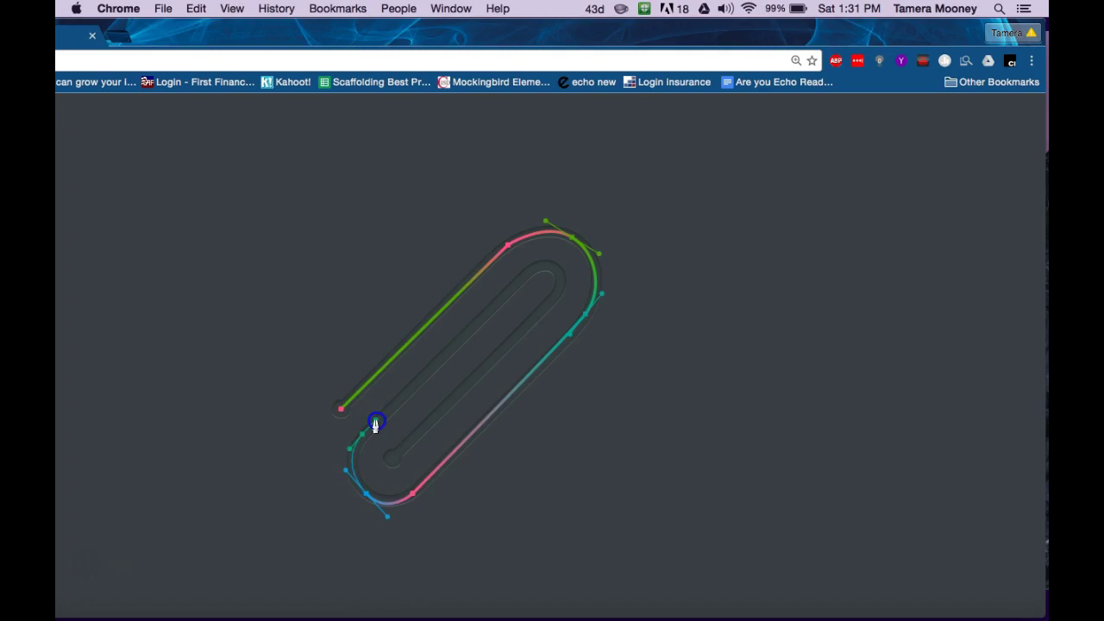
click(376, 422)
Step: Trace up the inner side, around the inner top bend and down to the inner end
drag(492, 291, 553, 274)
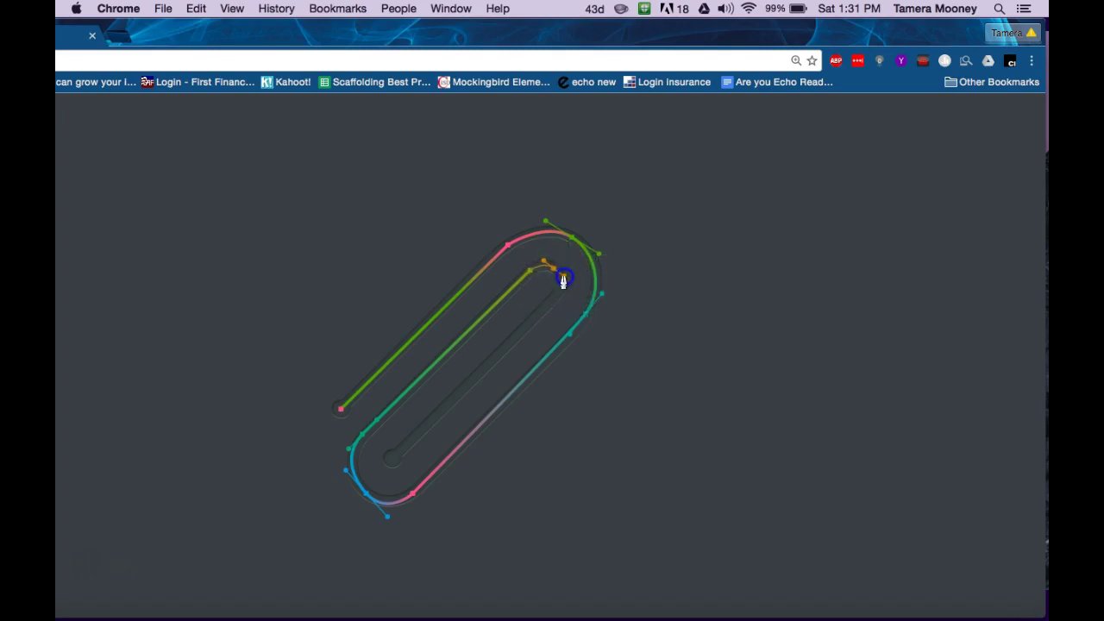
drag(548, 268, 393, 466)
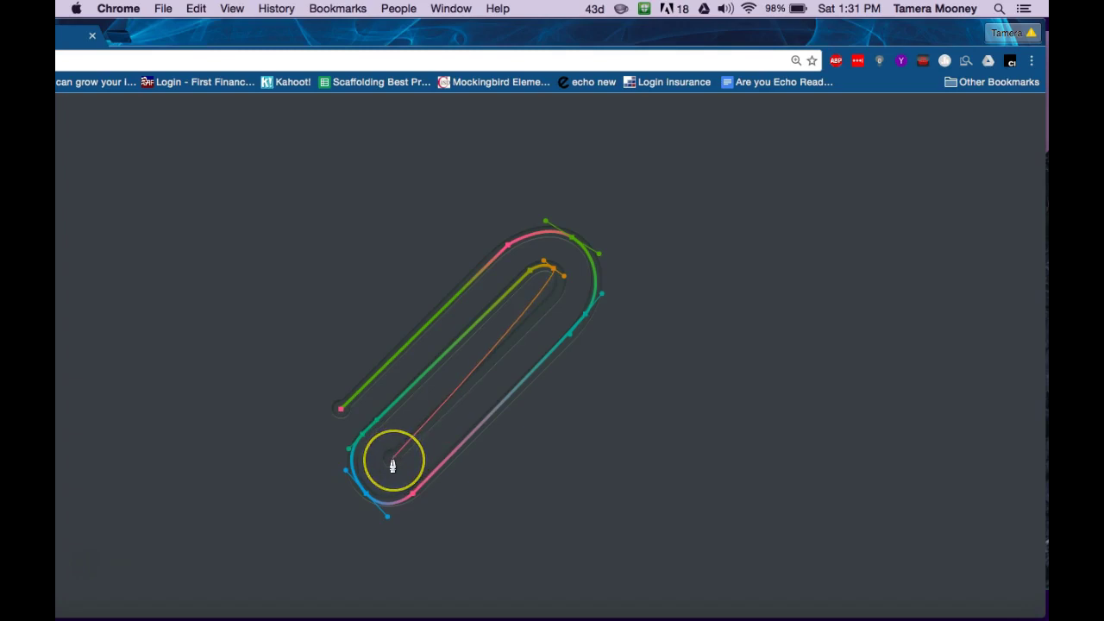
click(392, 465)
drag(392, 466, 361, 476)
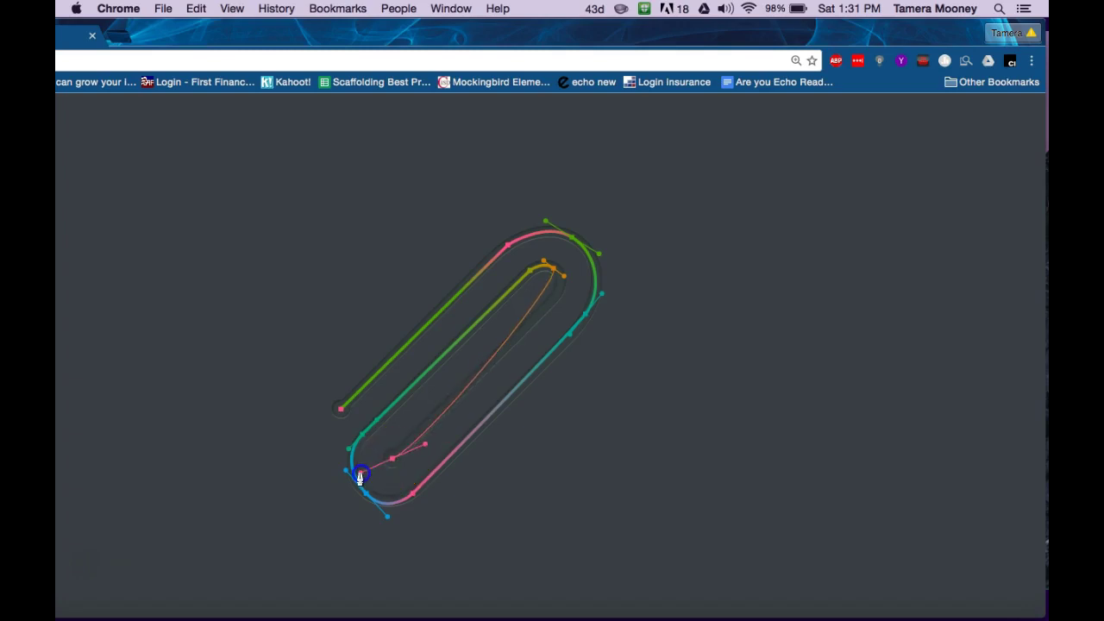
drag(575, 274, 553, 302)
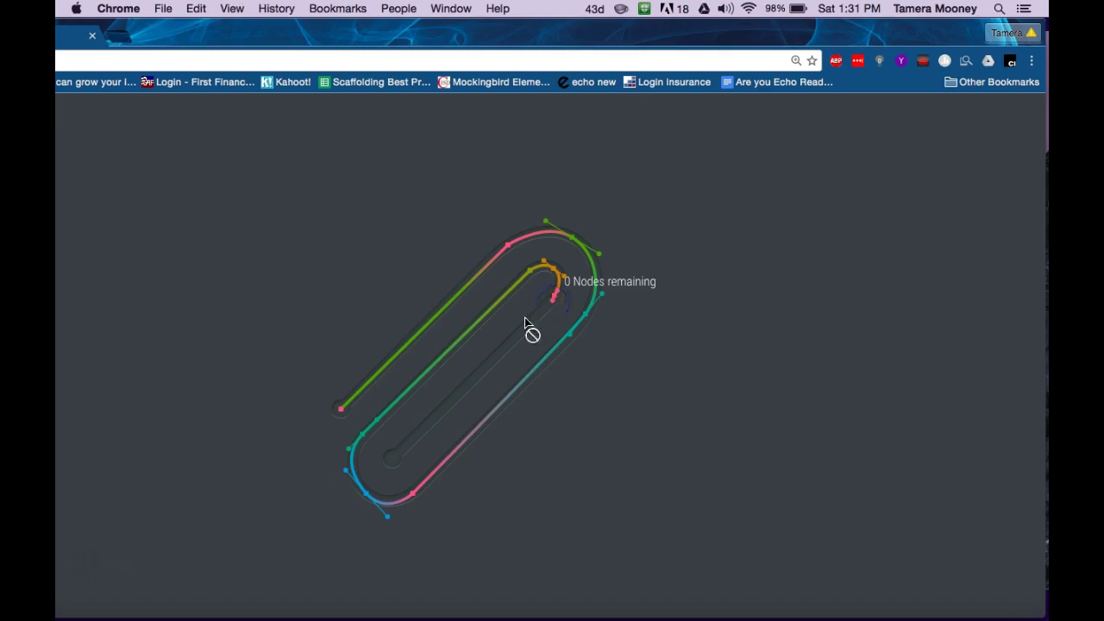
drag(526, 324, 390, 465)
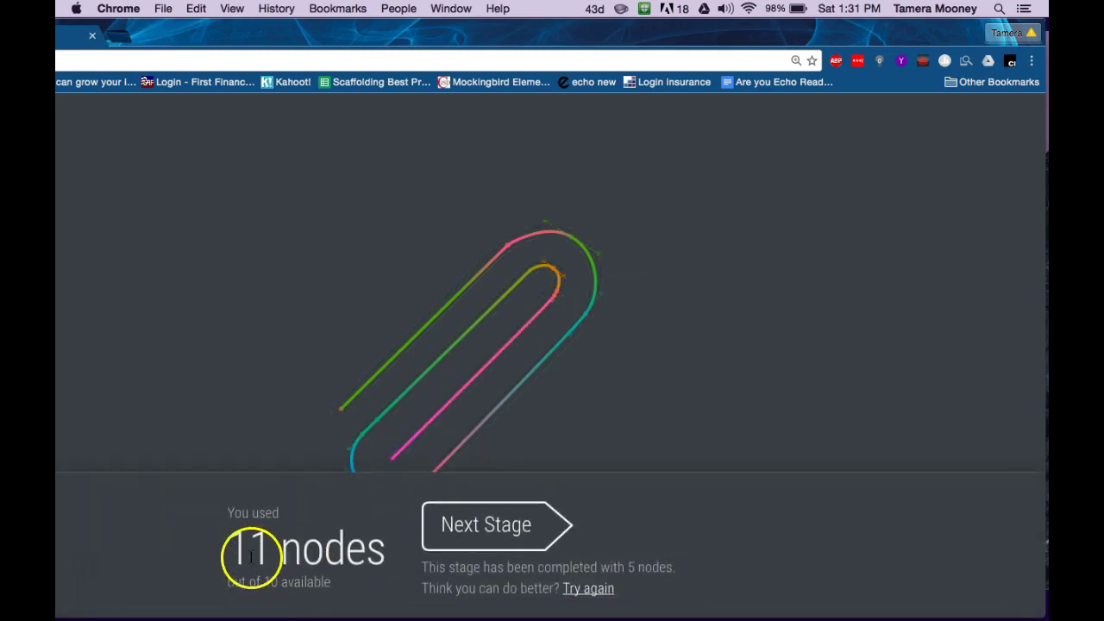